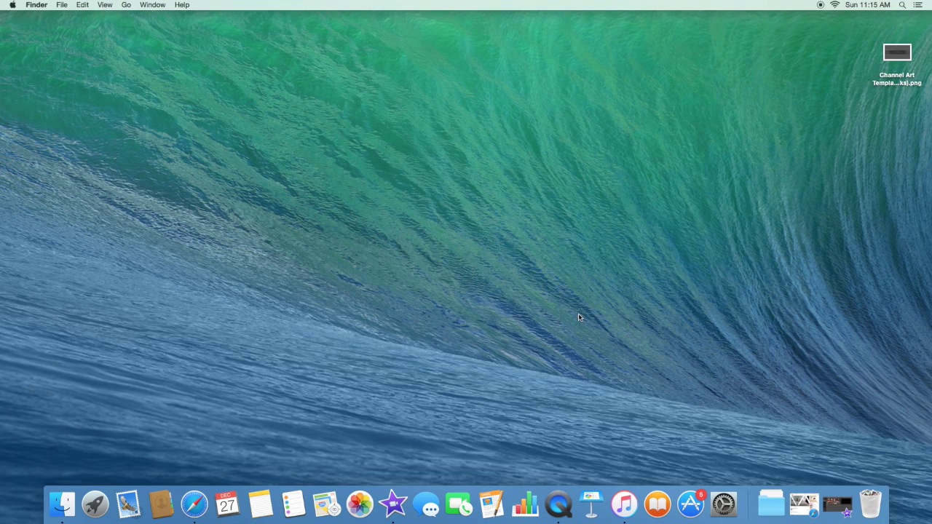
- Restore the minimized Safari window showing the 'DIY Christmas Room Decor!' YouTube page
click(802, 502)
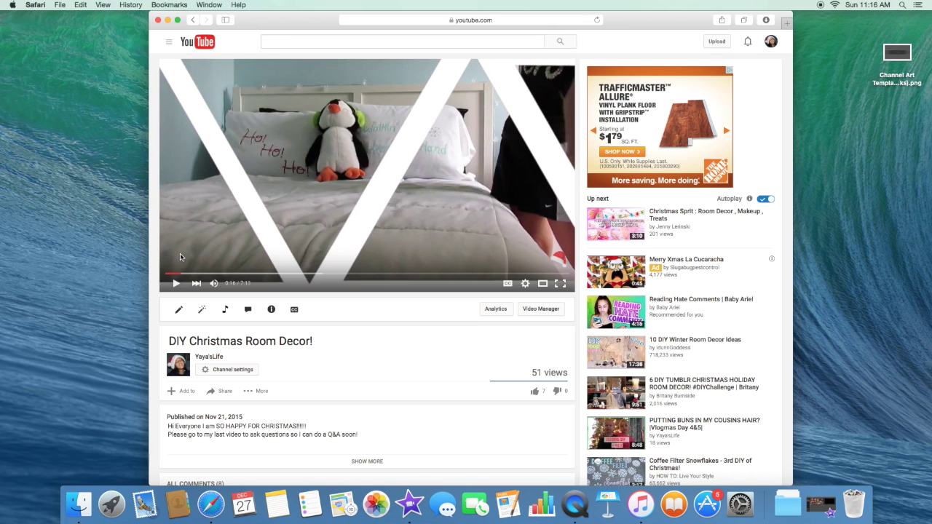
- Play the DIY Christmas Room Decor video to 0:22 with sound muted, then minimize Safari
drag(264, 25, 261, 27)
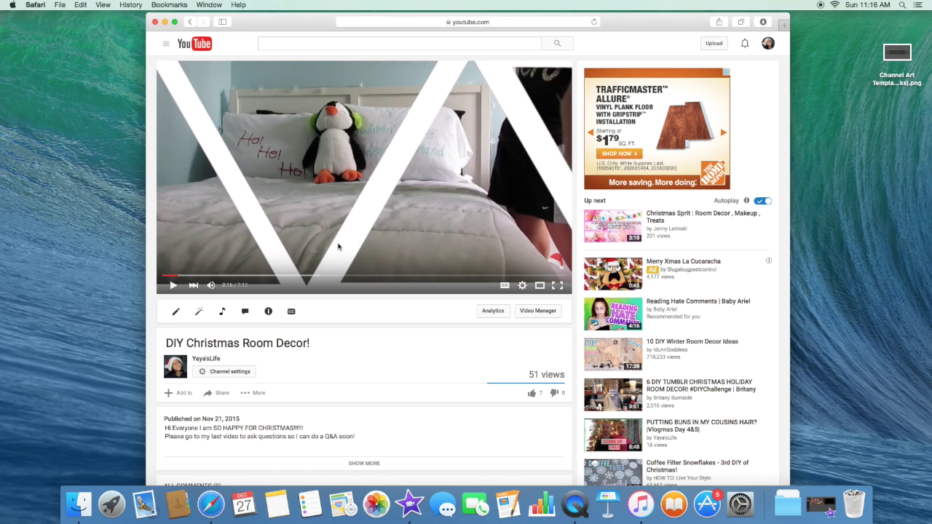
click(338, 247)
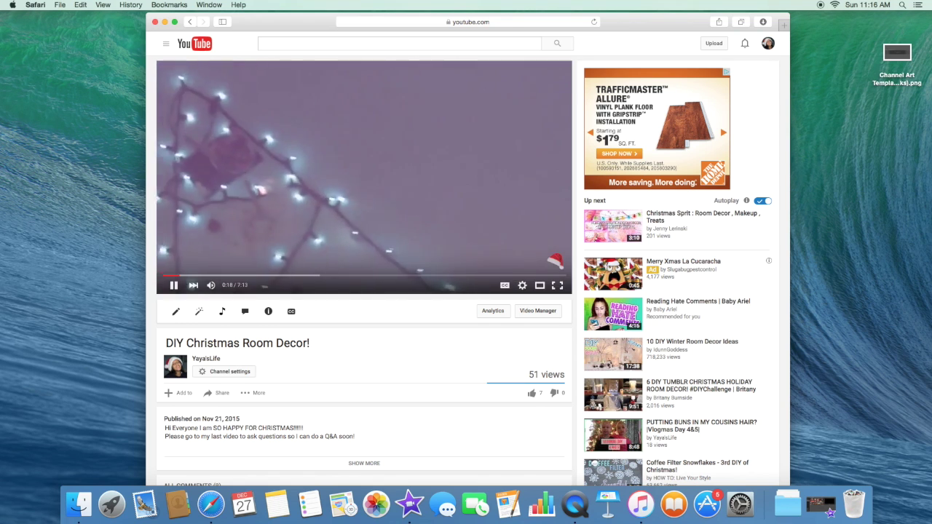
key(space)
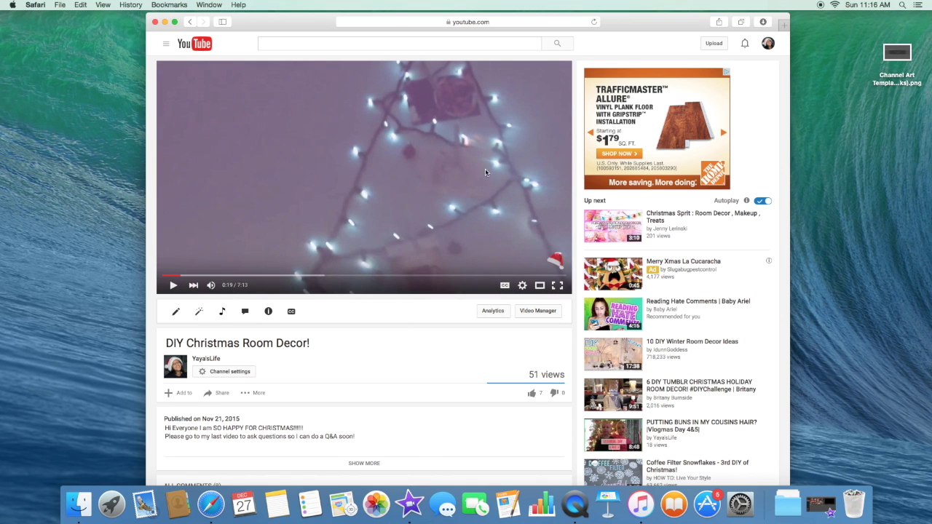
key(XF86AudioLowerVolume)
key(XF86AudioLowerVolume)
key(XF86AudioLowerVolume)
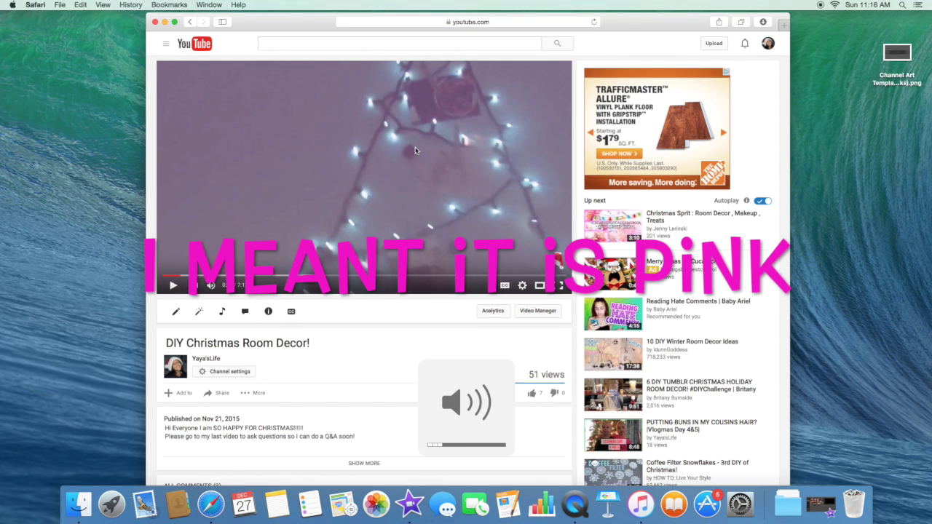
key(space)
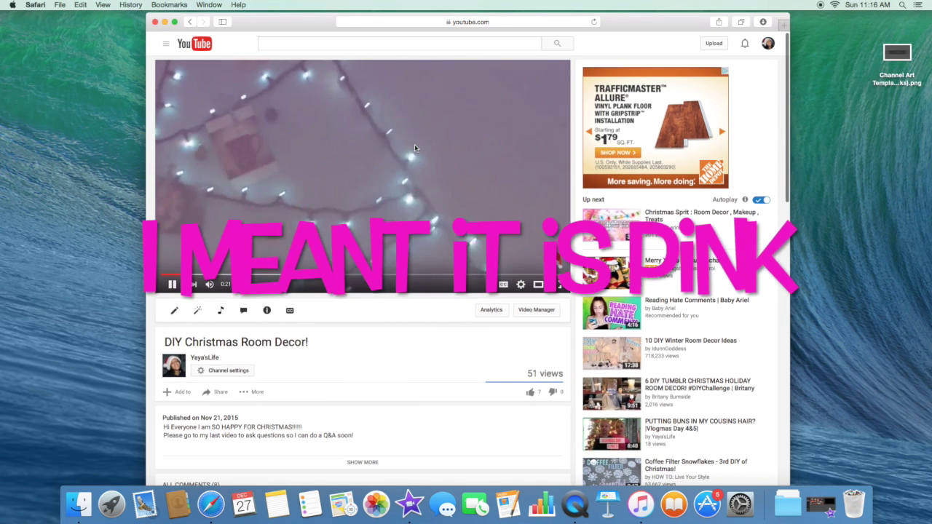
key(space)
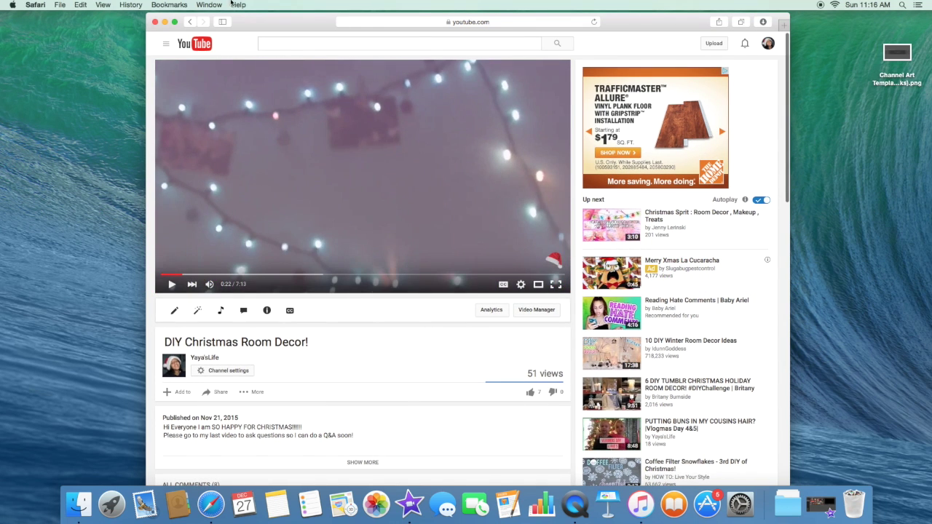
click(165, 22)
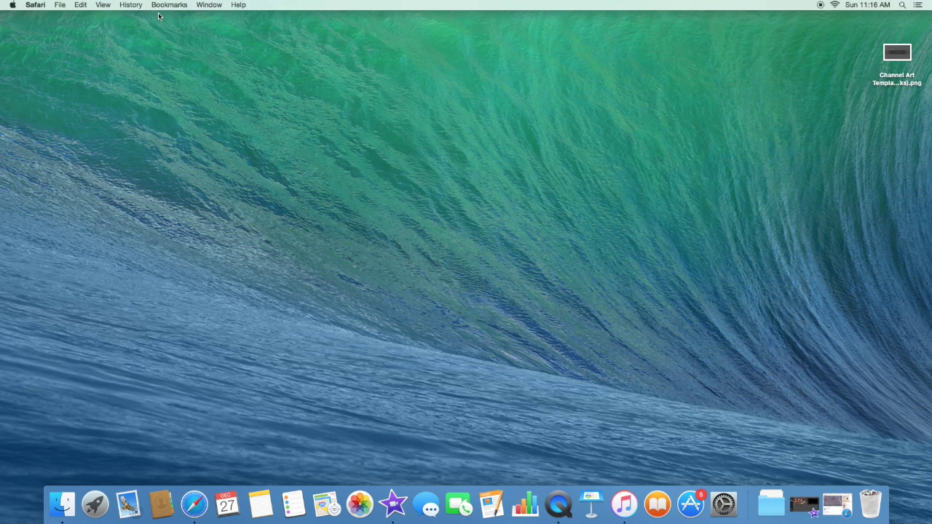
- Add a 3.6-second range of the Santa cookie clip to the 'moving text tutorial' timeline and play it
click(801, 505)
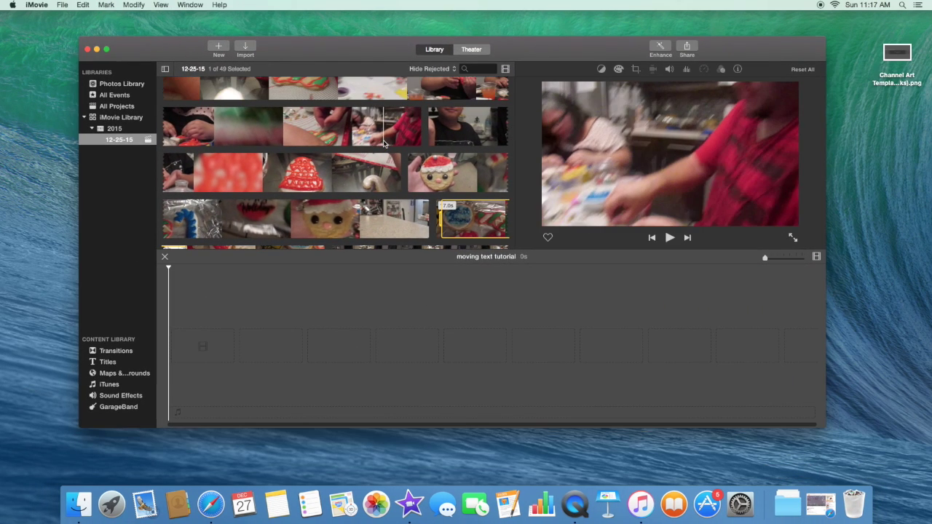
click(405, 166)
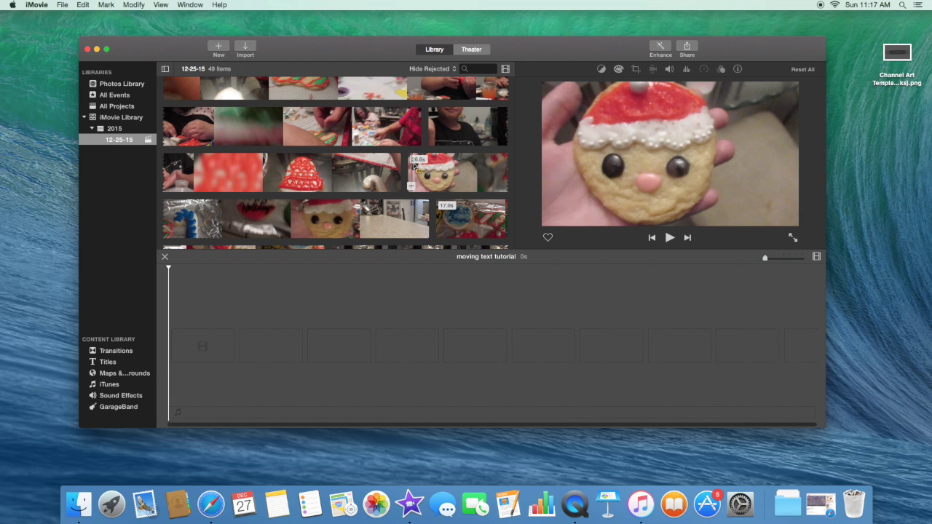
drag(409, 166, 218, 335)
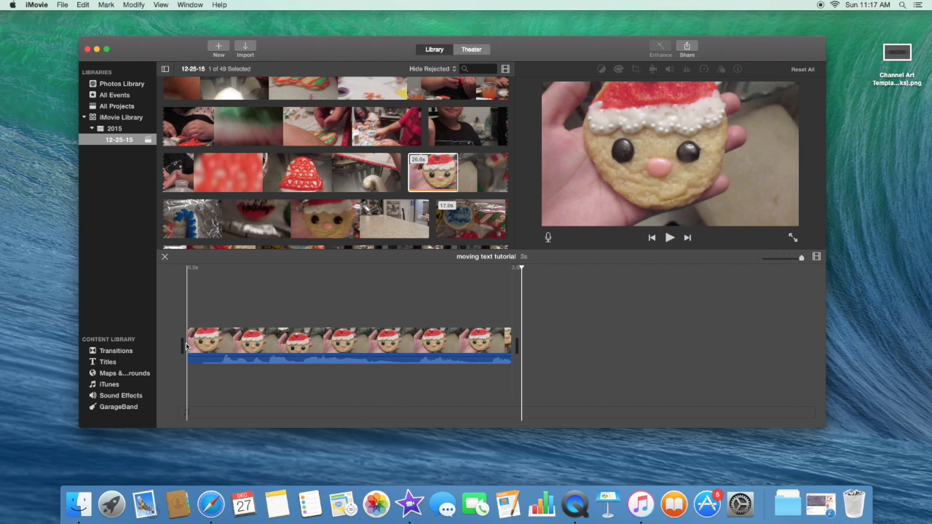
key(space)
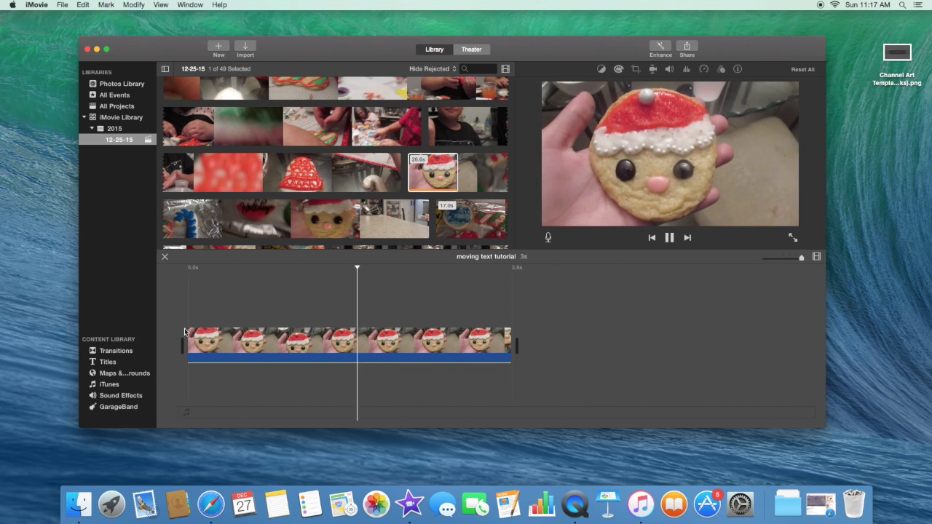
key(space)
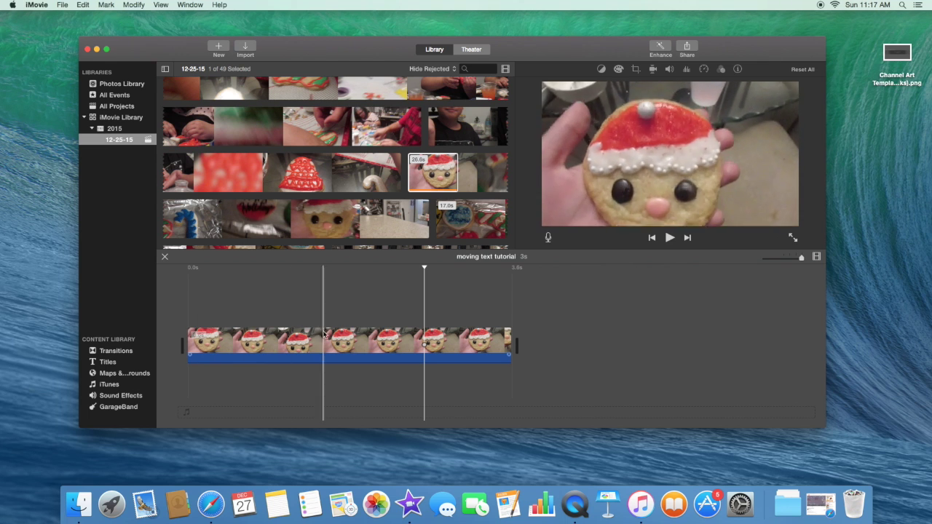
click(185, 314)
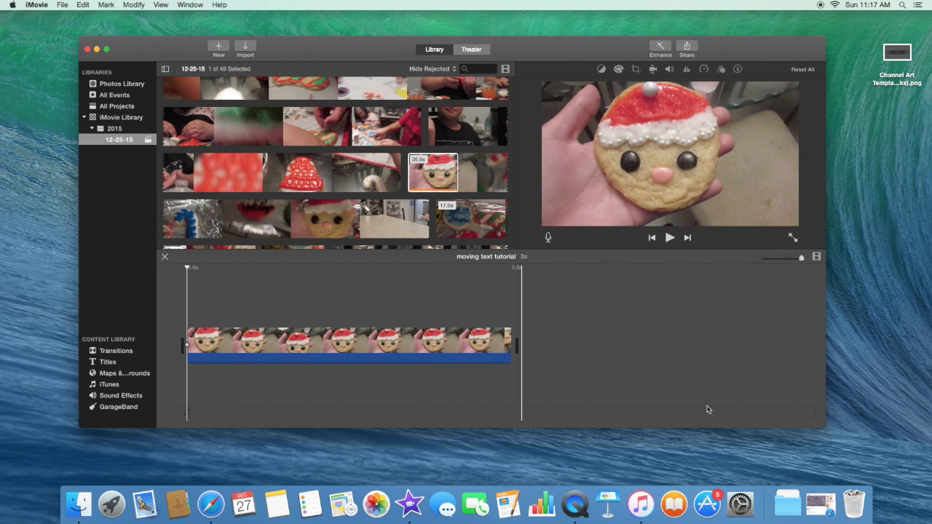
- Open a new Safari tab on the Google homepage
click(821, 504)
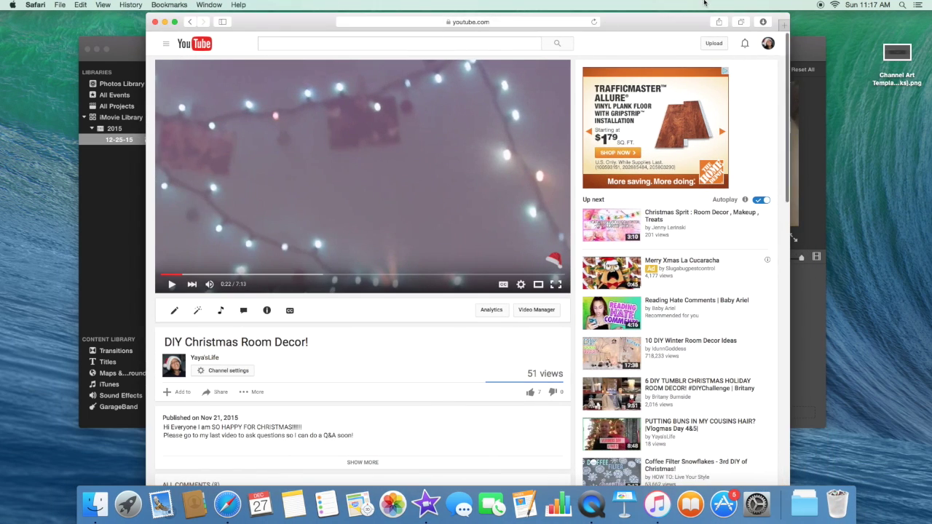
click(785, 26)
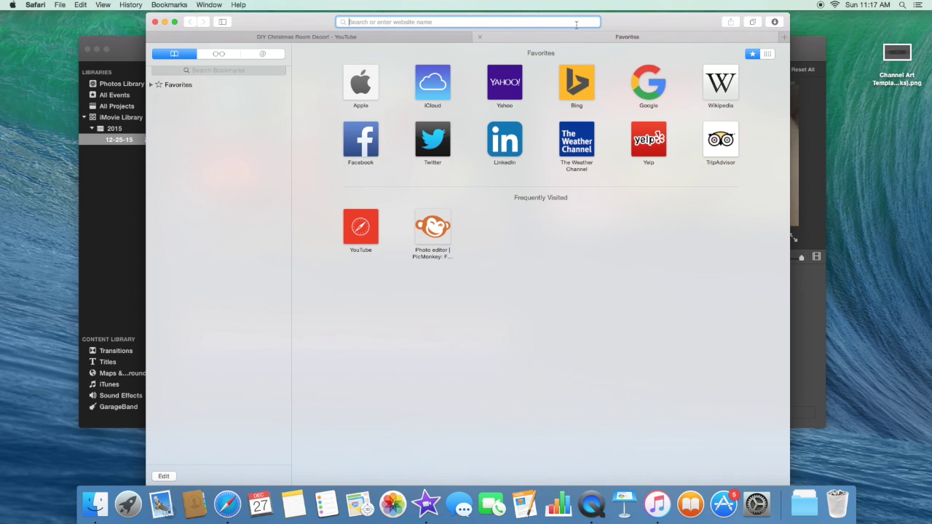
text(google.com — how to fix qi deficiency - Google Search)
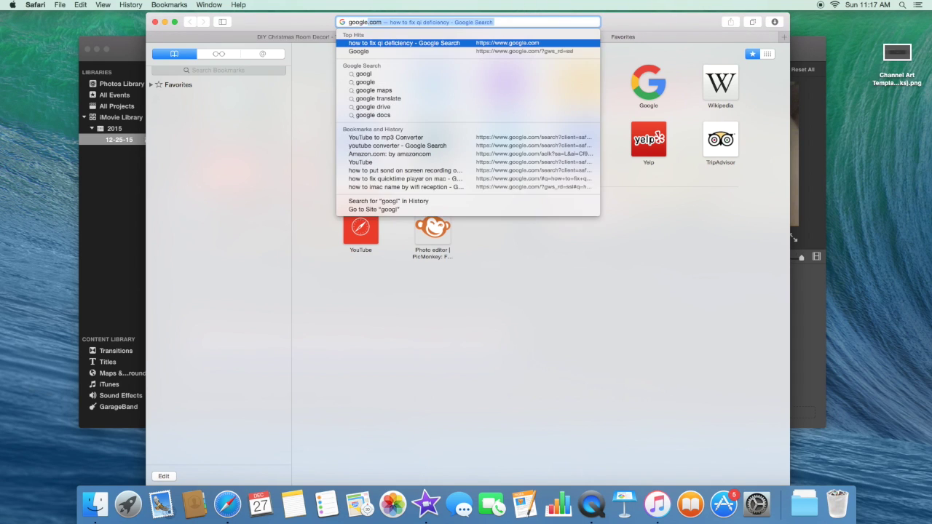
key(Return)
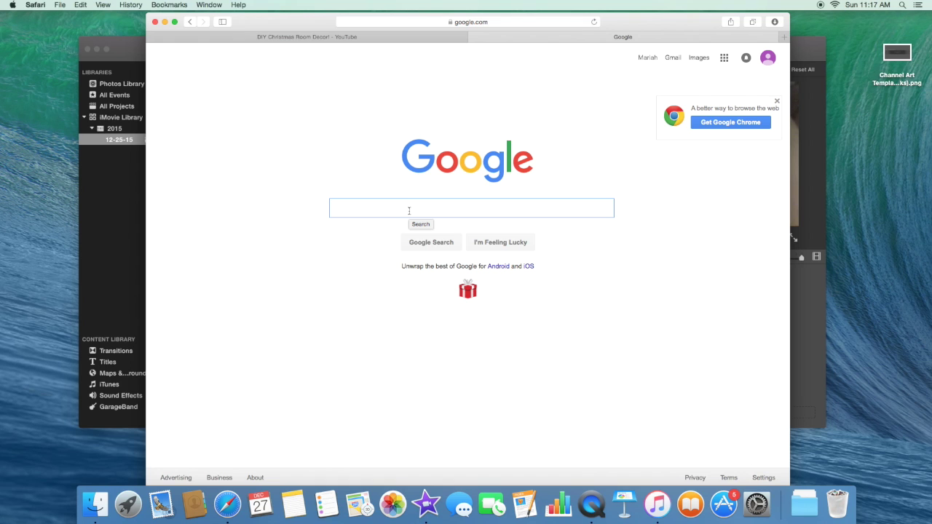
- Search Google for 'tumblr gradient' and switch to the image results
text(tumblt)
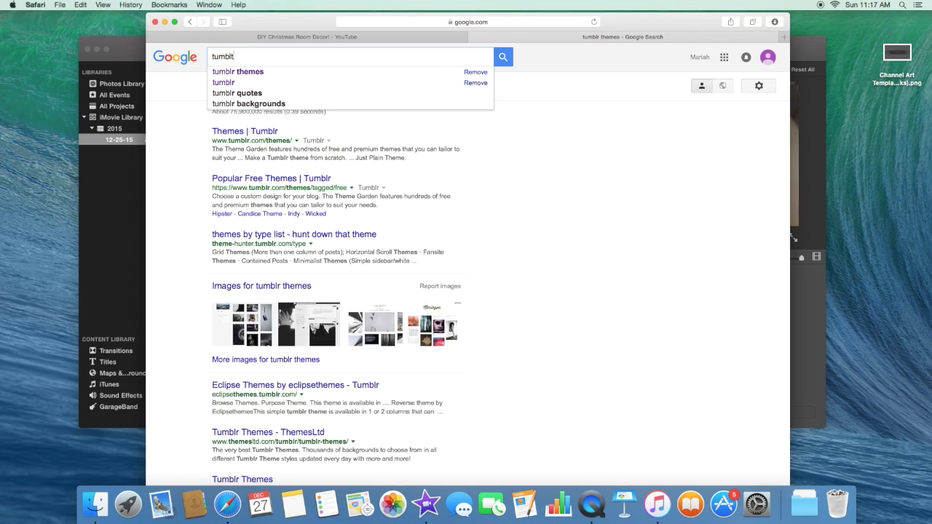
key(BackSpace)
text(r gr)
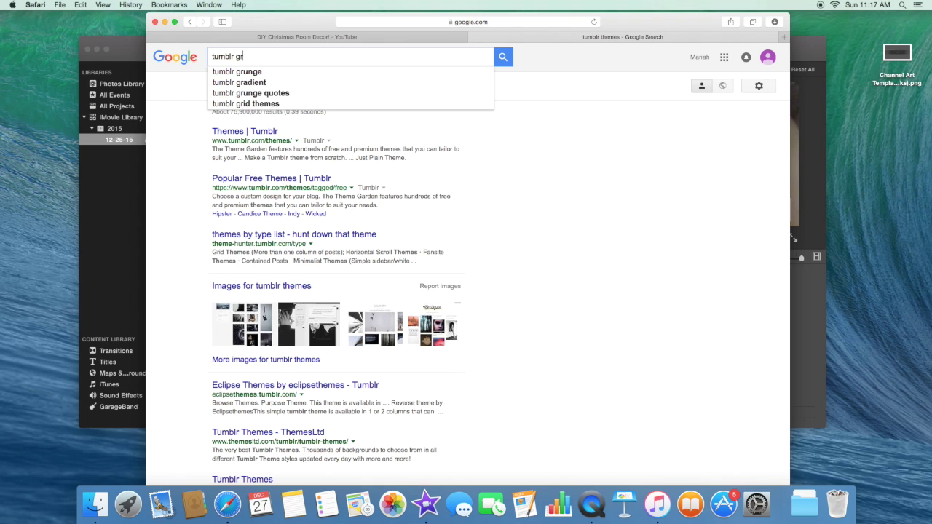
text(adient)
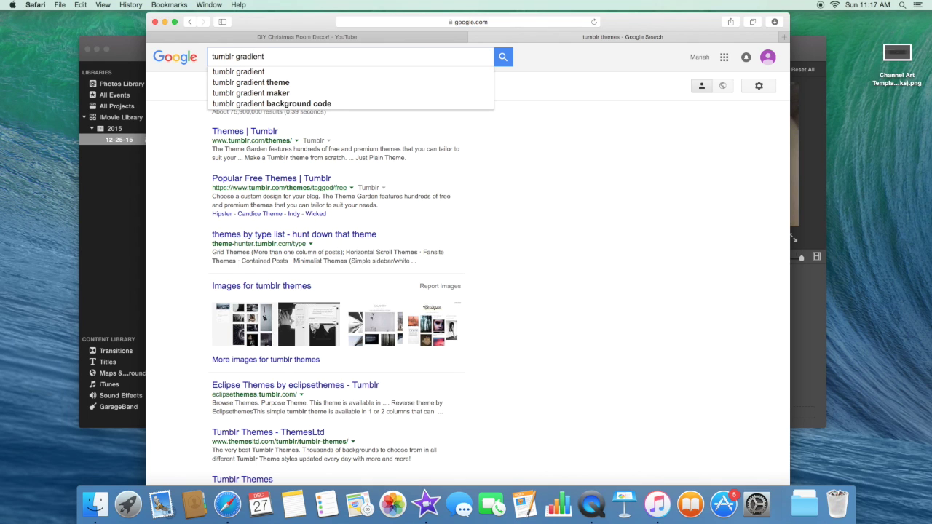
key(Return)
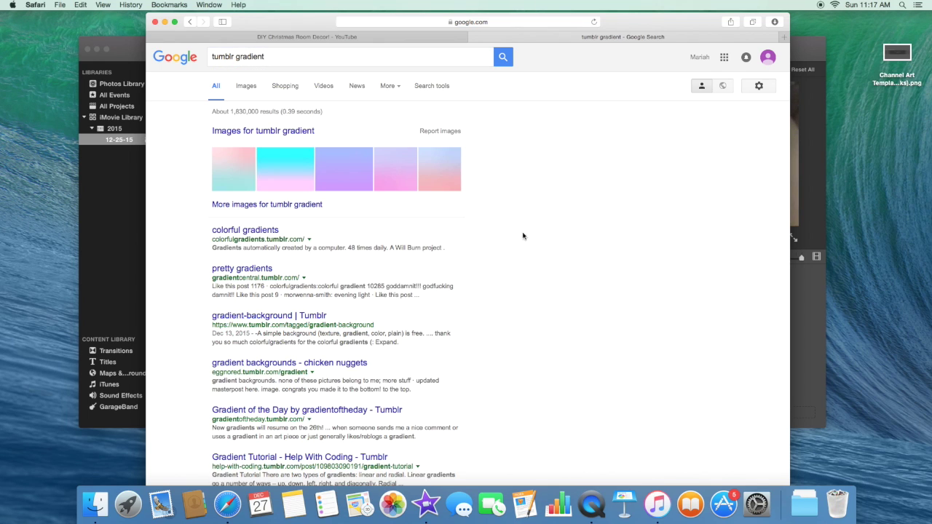
click(248, 85)
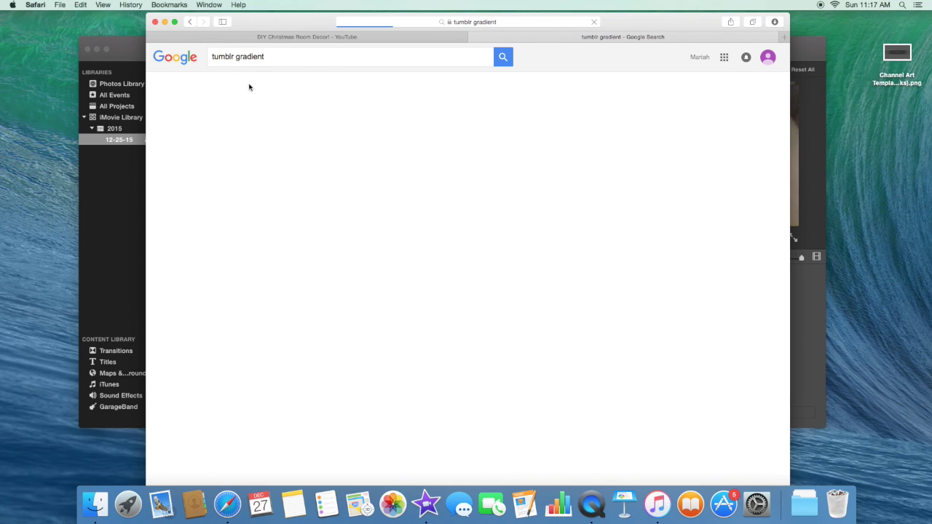
- Save the pink-blue gradient image to the desktop as Unknown.jpeg and minimize Safari
scroll(399, 218, down, 3)
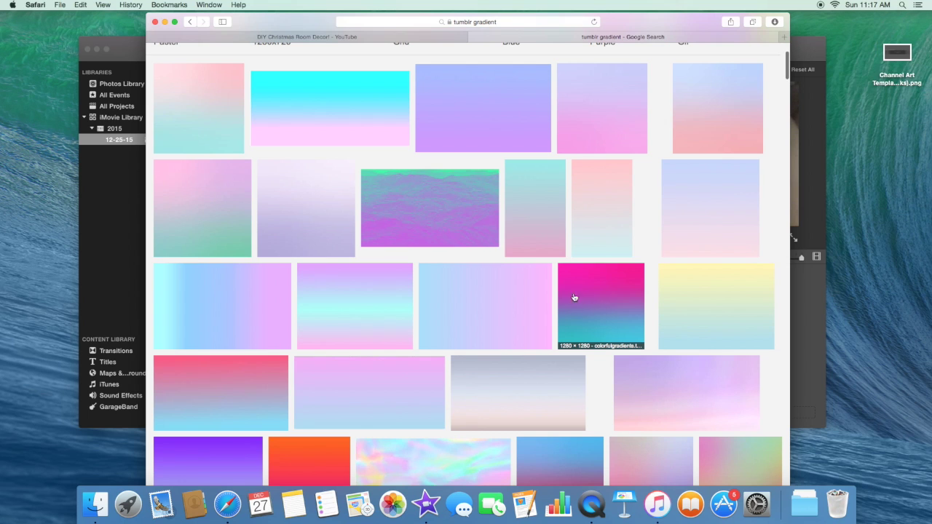
drag(574, 297, 886, 117)
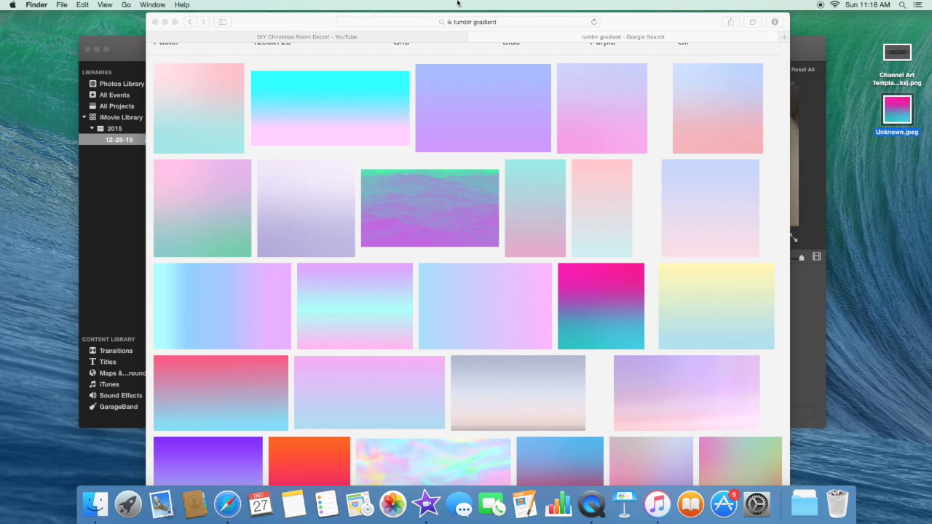
scroll(536, 86, down, 5)
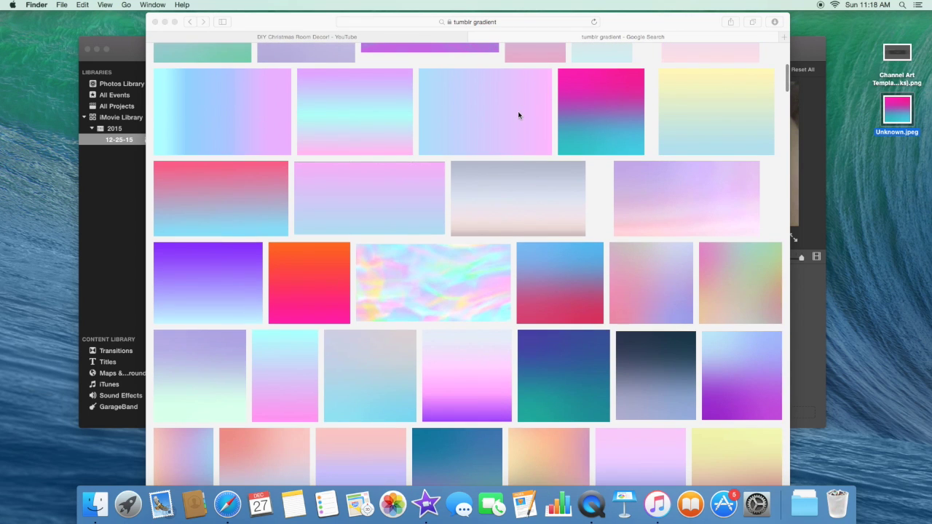
scroll(542, 118, down, 10)
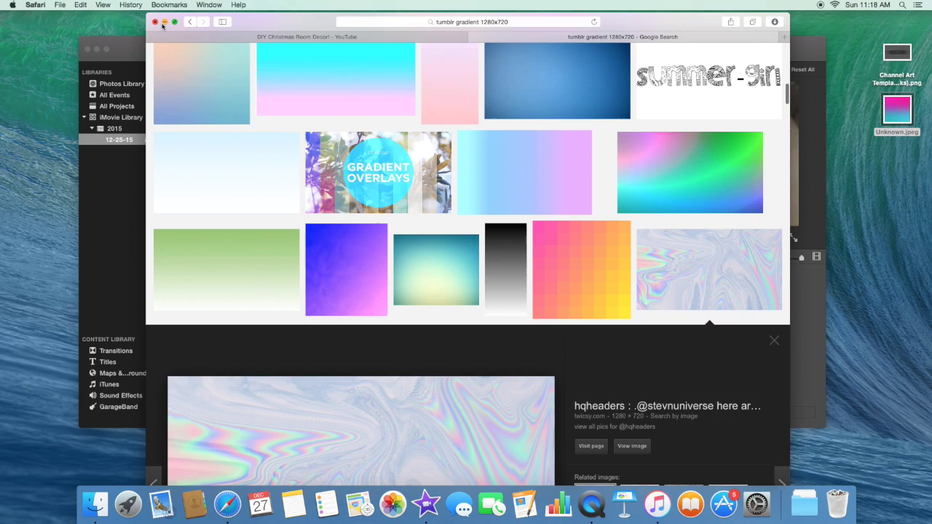
click(164, 23)
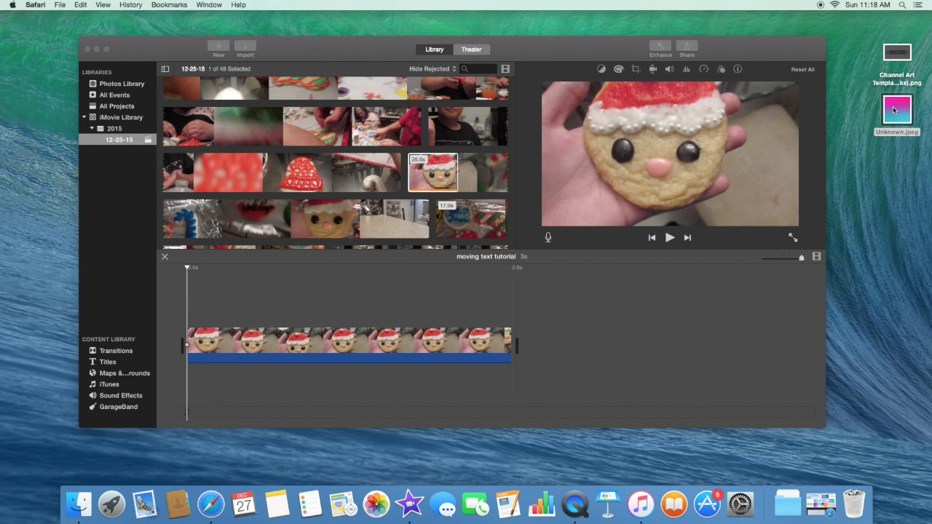
- Drop Unknown.jpeg above the cookie clip as a 4-second cutaway at the project start and preview it
drag(894, 109, 353, 268)
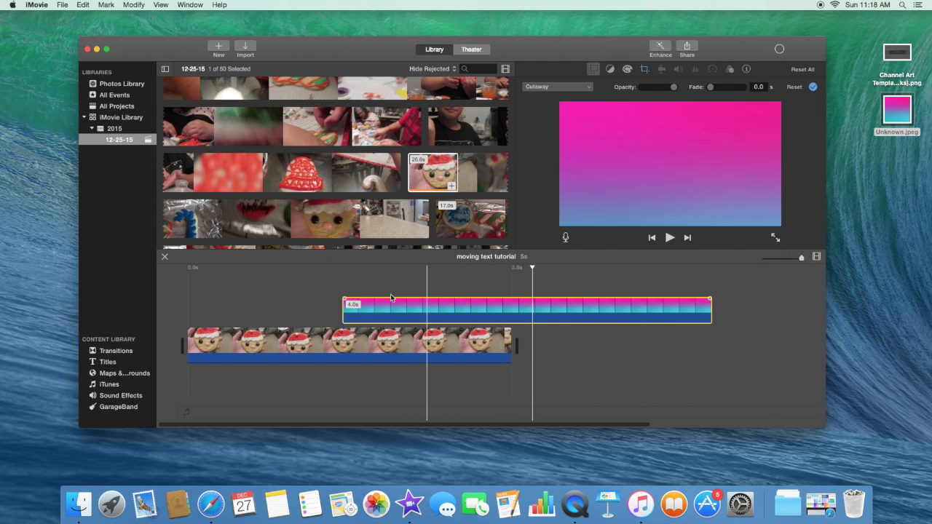
drag(374, 301, 228, 284)
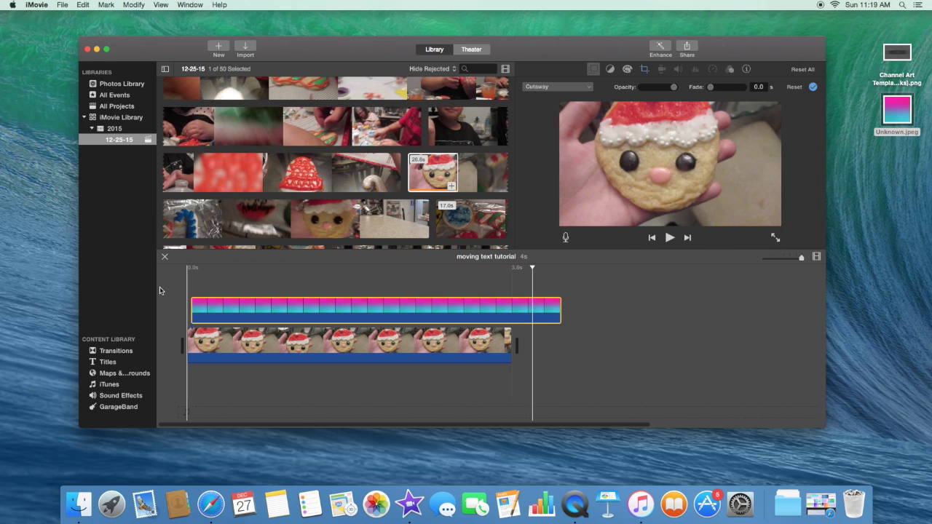
key(space)
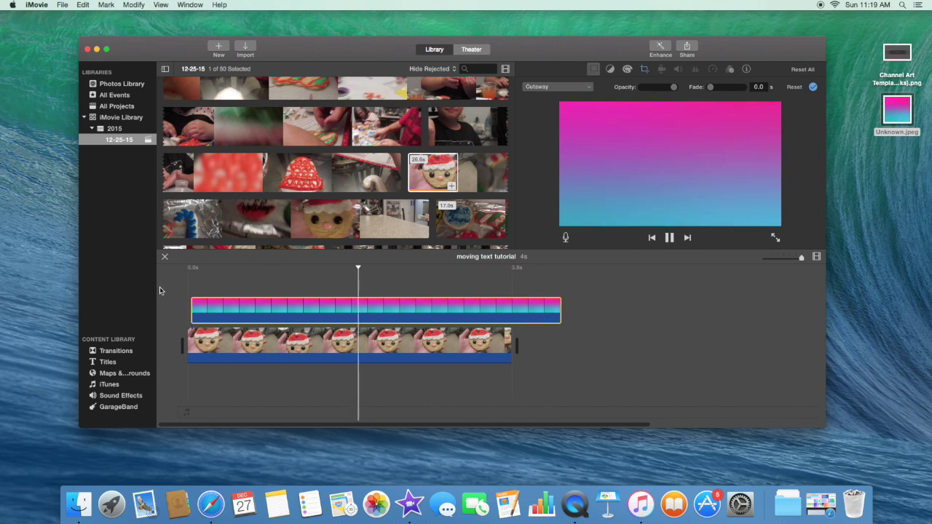
key(space)
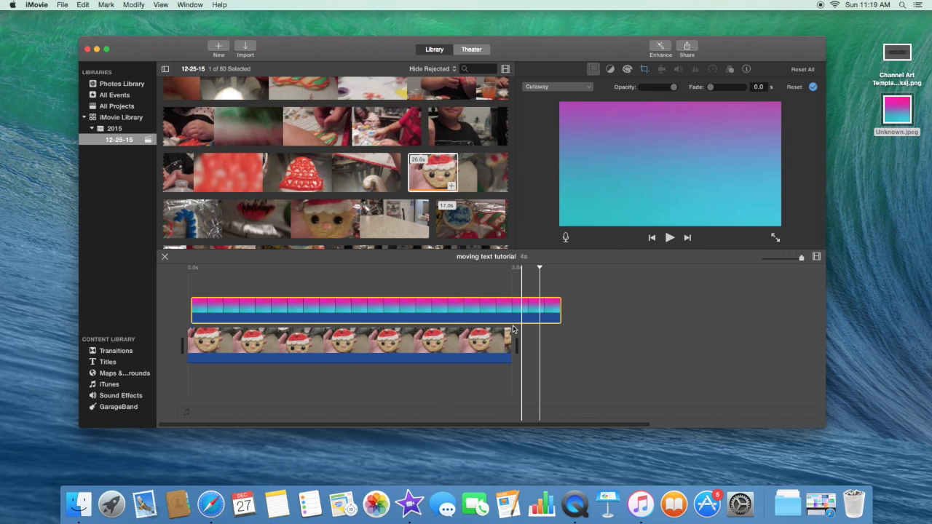
click(419, 312)
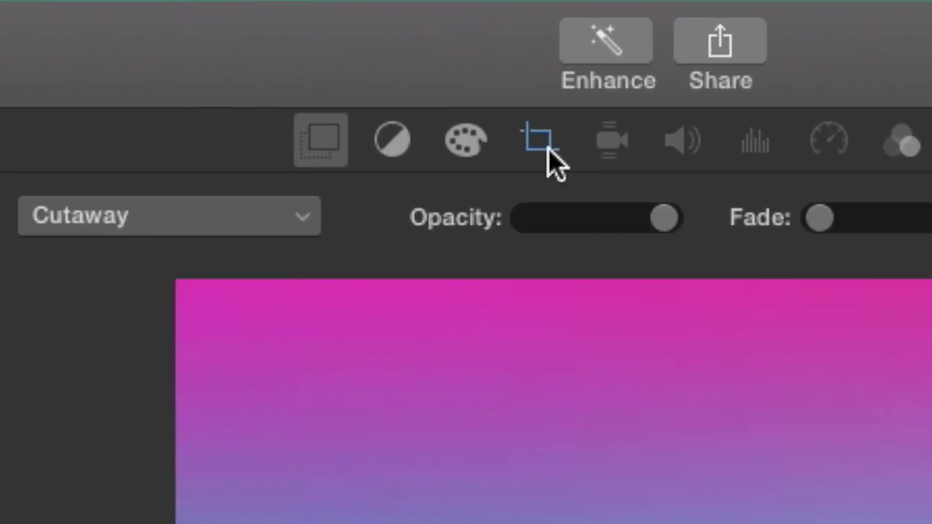
- Apply Crop to Fill to the gradient cutaway, position the crop frame, and preview the result
click(604, 98)
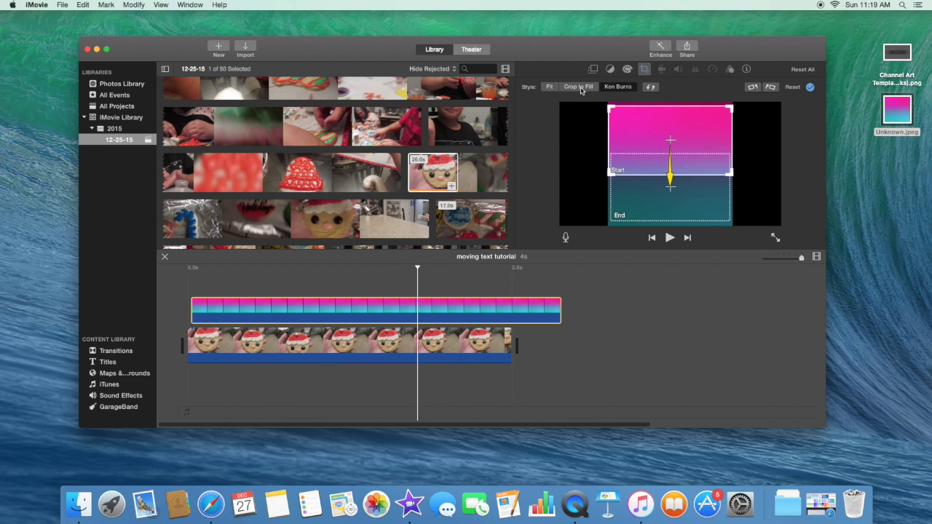
click(593, 93)
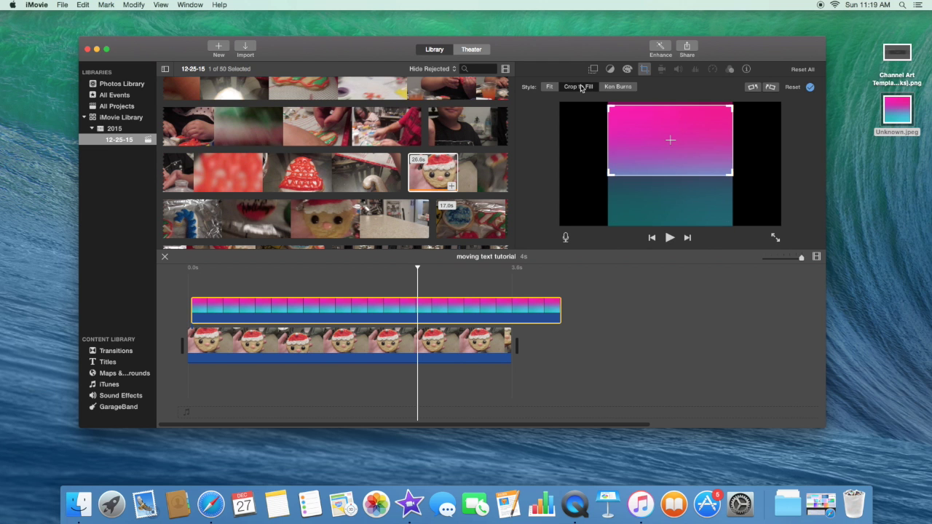
drag(690, 134, 690, 156)
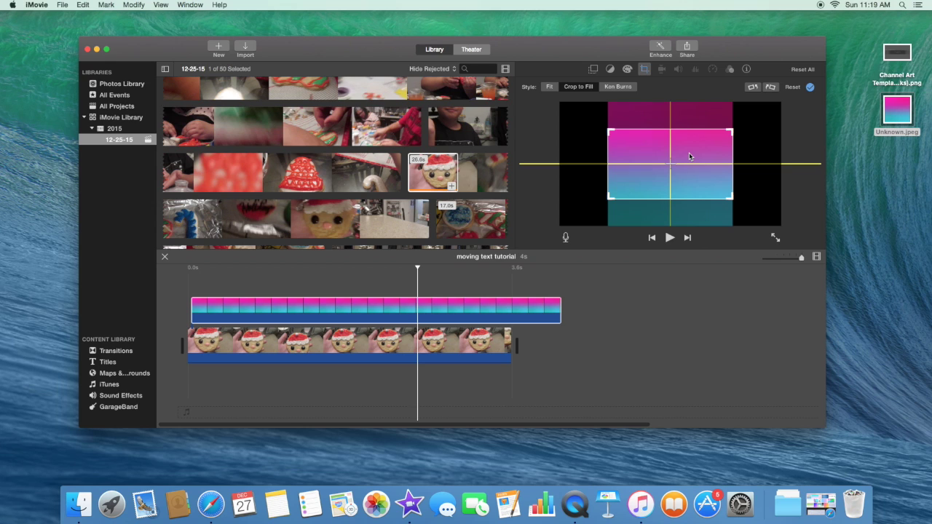
drag(691, 151, 690, 152)
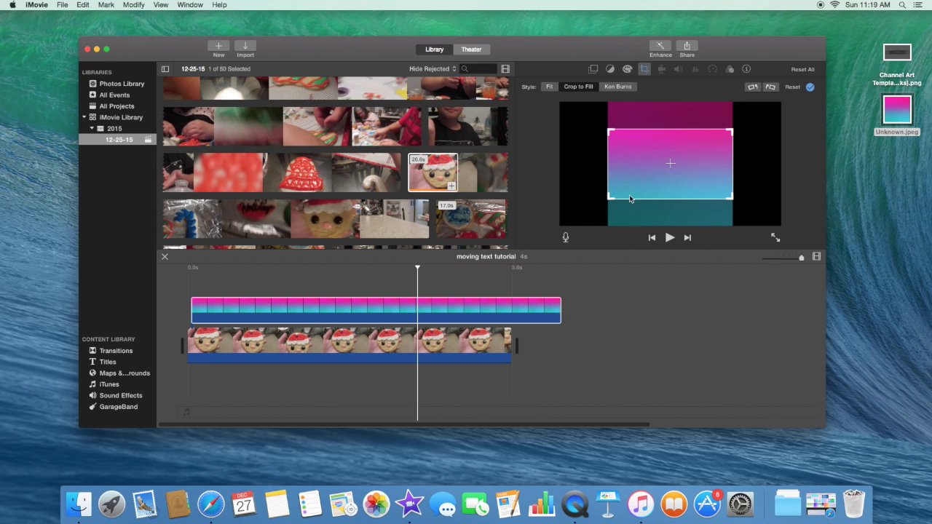
mouse_move(682, 151)
mouse_down()
mouse_move(685, 133)
mouse_move(686, 148)
mouse_move(678, 145)
mouse_up()
click(175, 292)
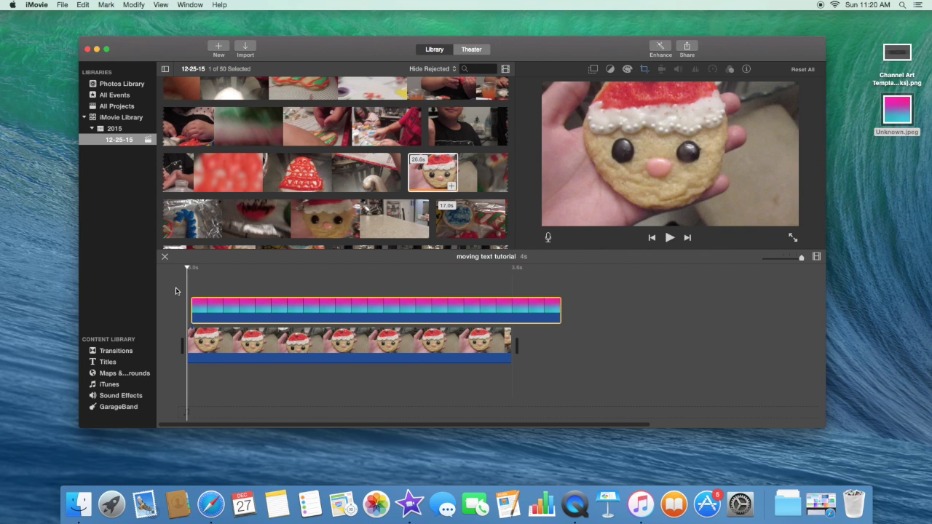
key(space)
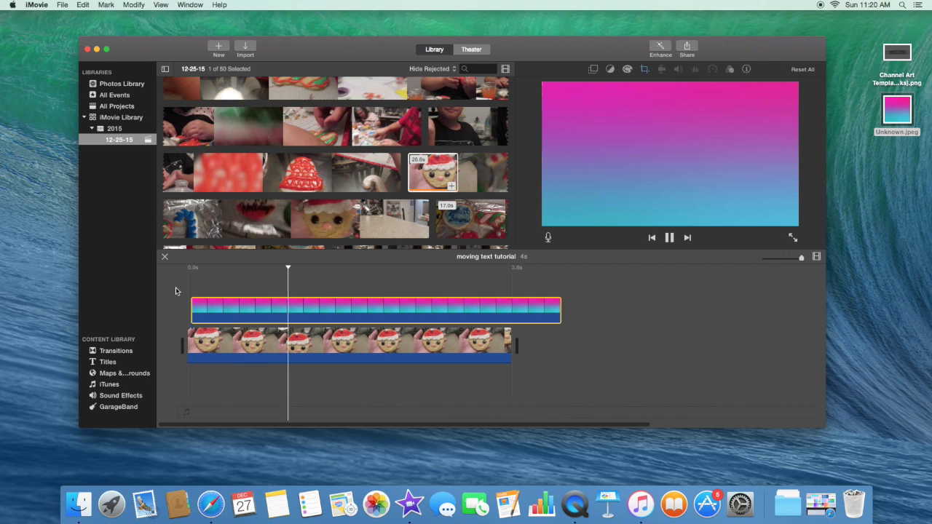
key(space)
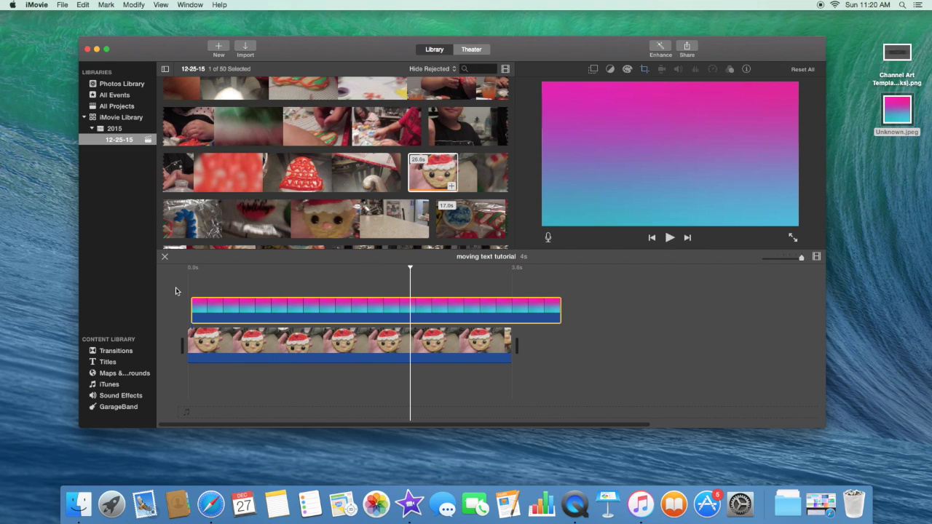
click(299, 310)
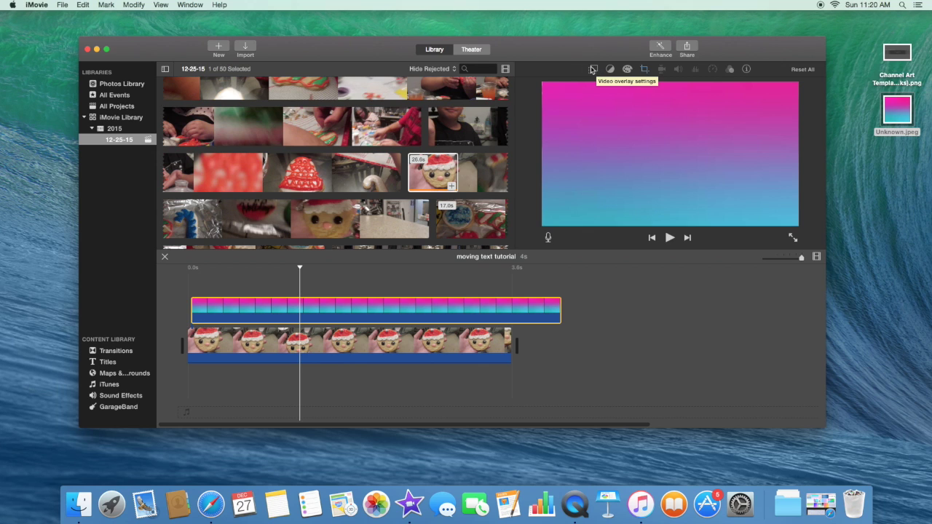
- Keep the gradient overlay style as Cutaway and drag its Opacity slider lower
click(592, 70)
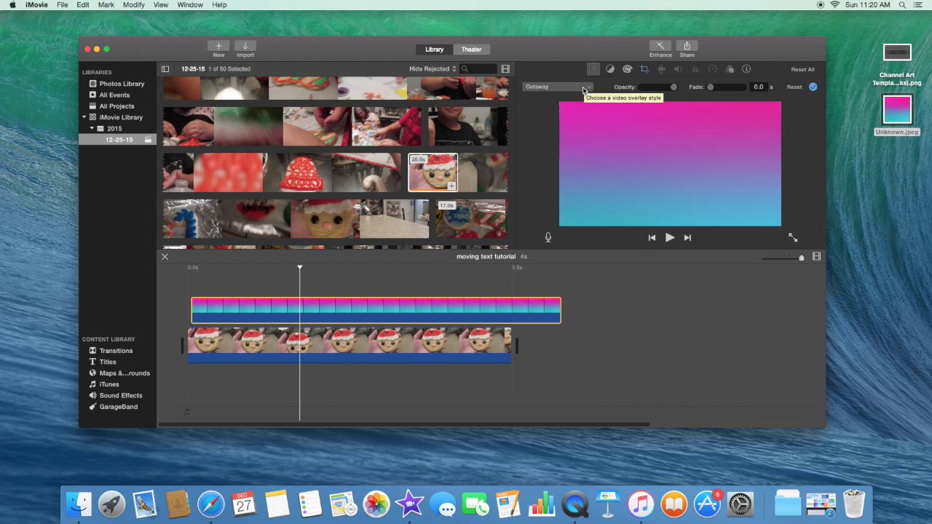
click(583, 90)
click(587, 94)
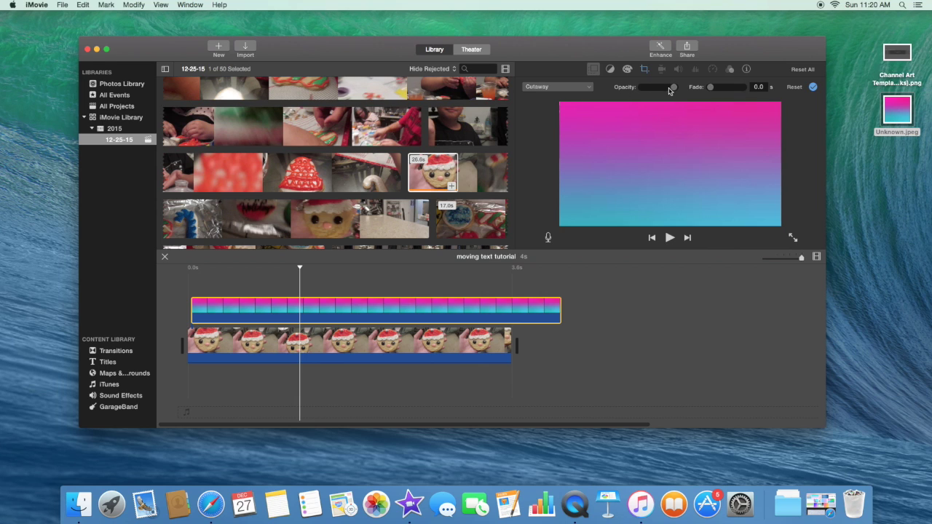
drag(674, 90, 656, 97)
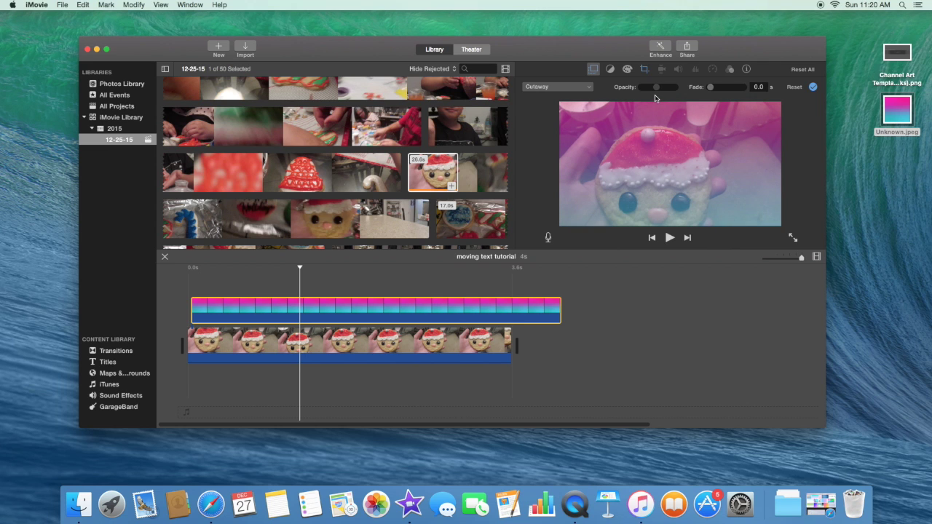
- Play the project from the start to preview the translucent gradient overlay
click(178, 295)
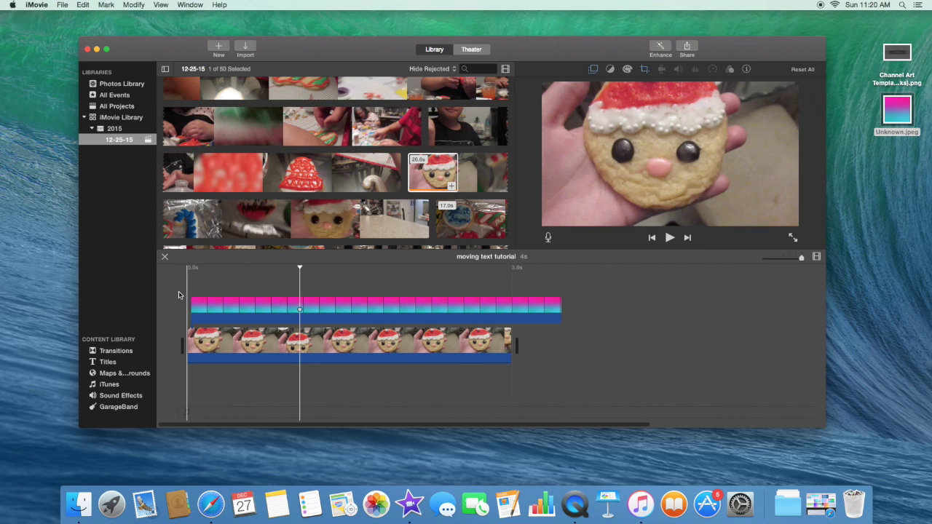
key(space)
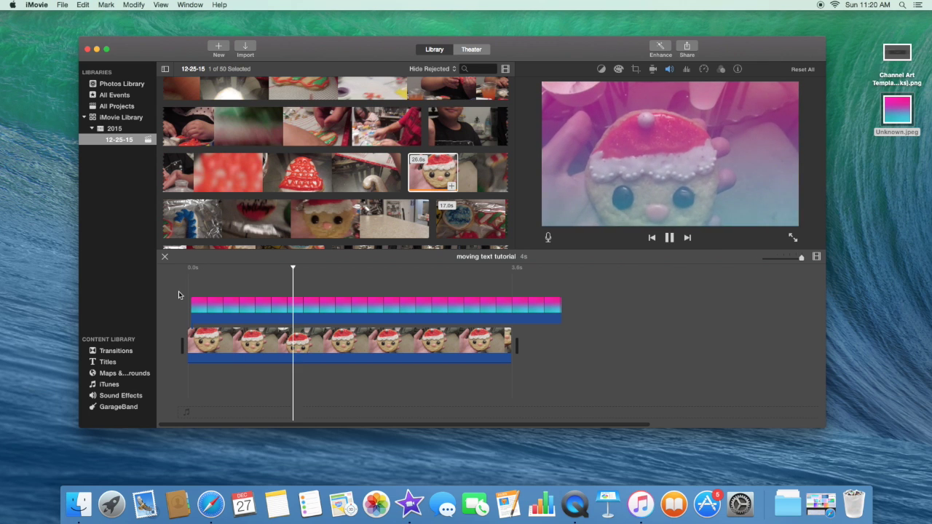
key(space)
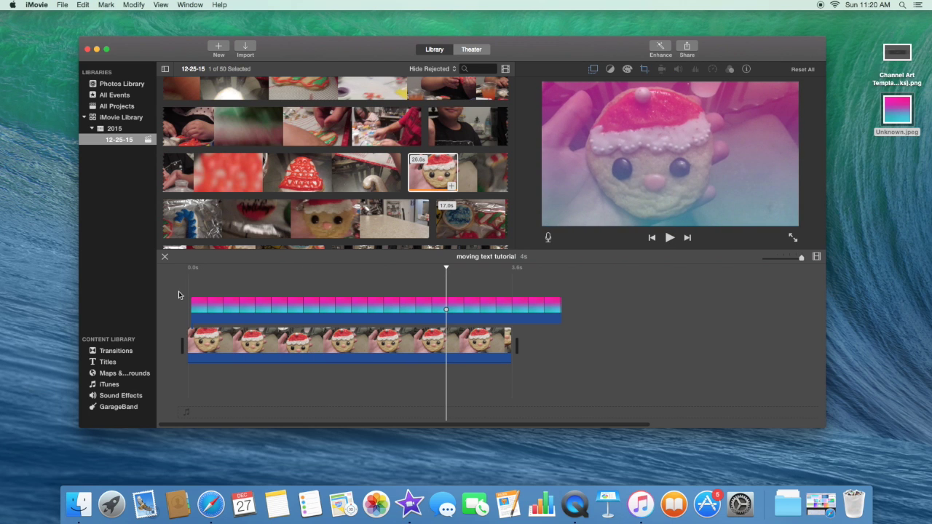
- Split the gradient cutaway at the playhead and delete its 2.6-second right-hand piece
click(324, 309)
key(super+b)
click(362, 313)
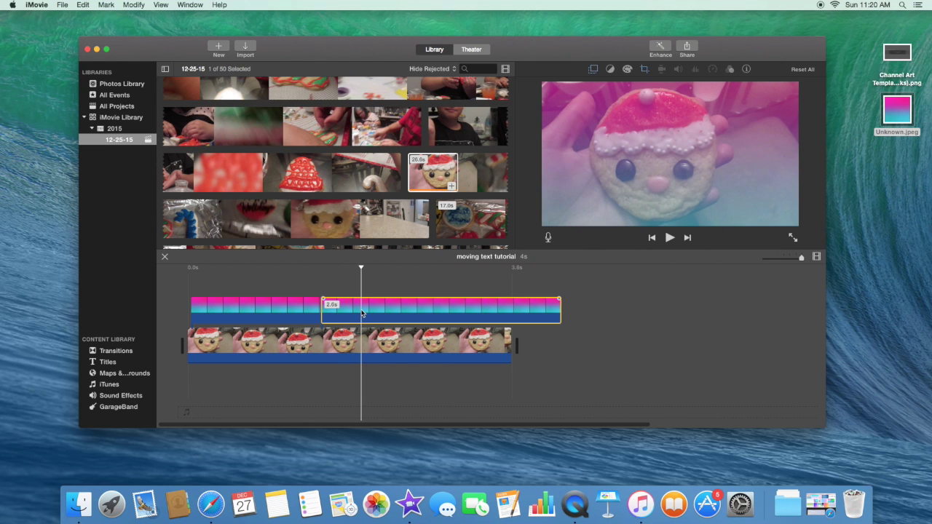
key(Delete)
click(820, 503)
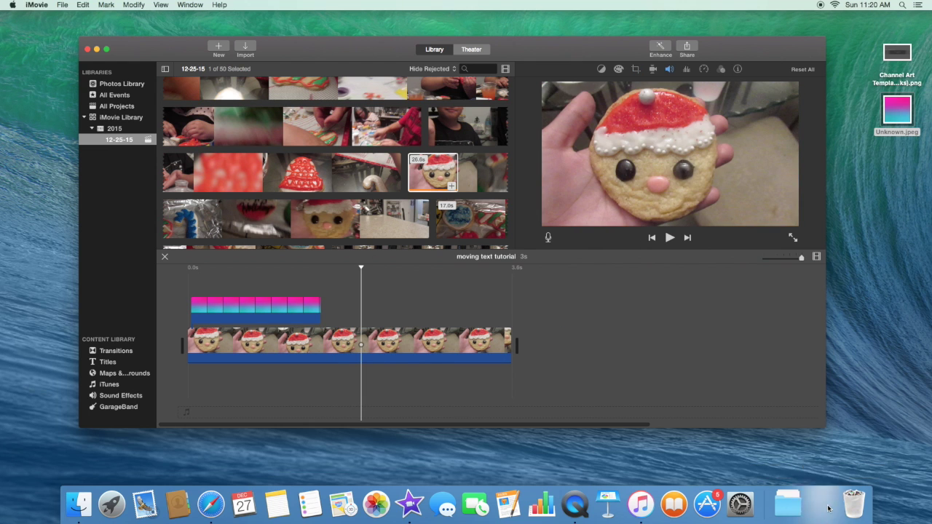
- Enter 'picmonk' in Safari's address bar to load the PicMonkey homepage at picmonkey.com
click(551, 266)
scroll(541, 179, up, 10)
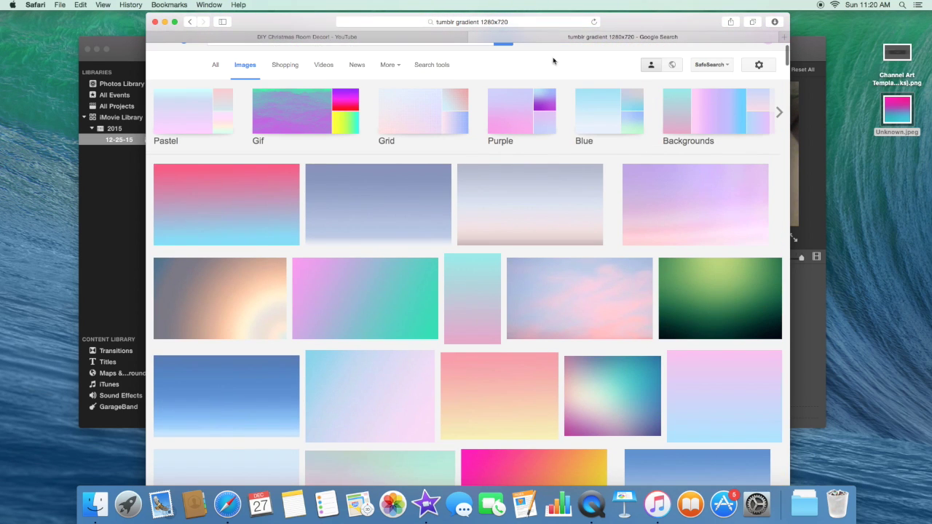
click(501, 24)
text(p)
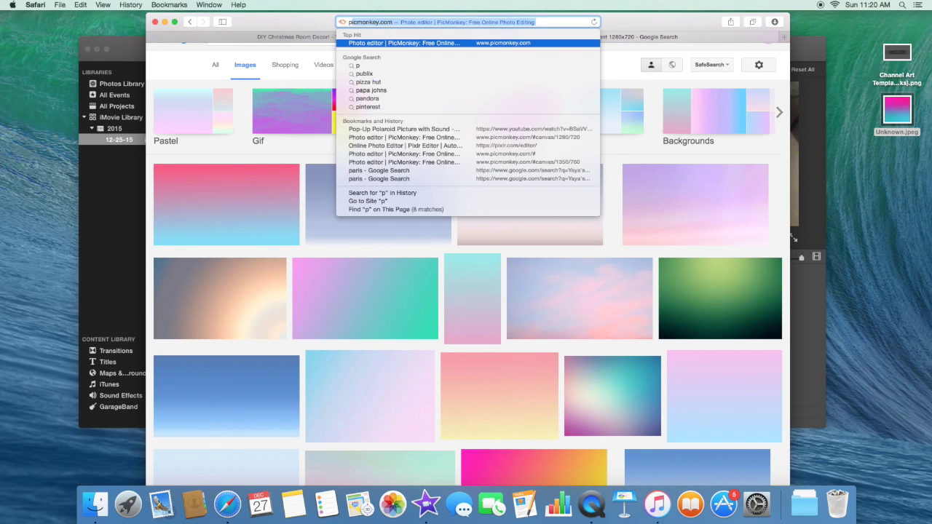
text(icmonke)
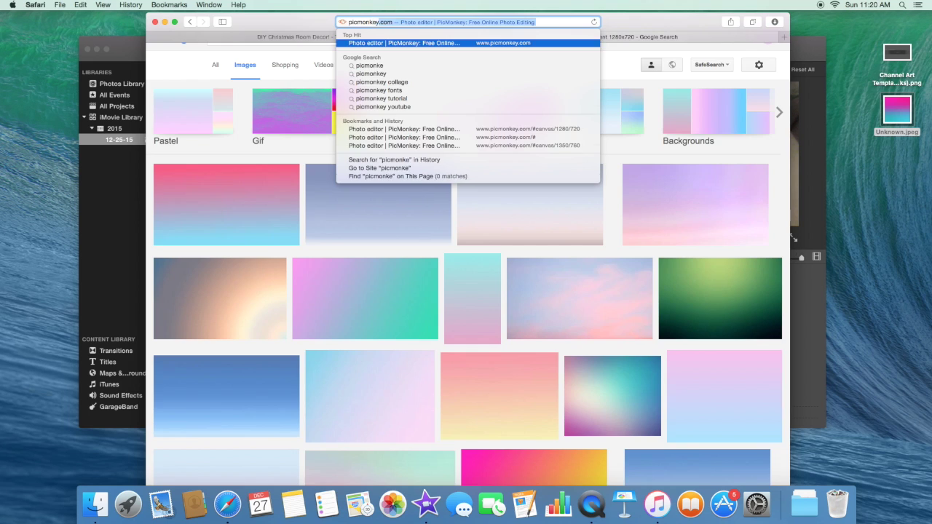
key(Return)
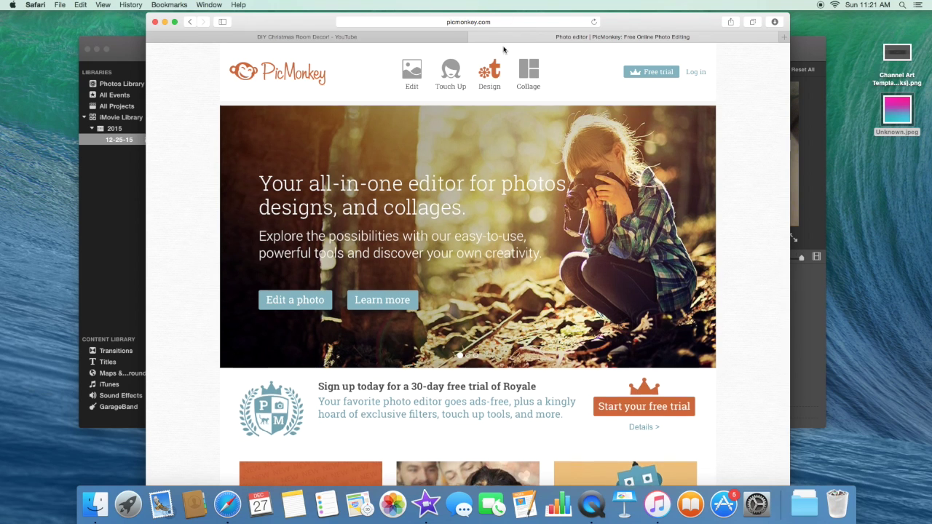
- Create a blank white 1280 × 720 canvas from PicMonkey's Design custom size fields
mouse_move(492, 65)
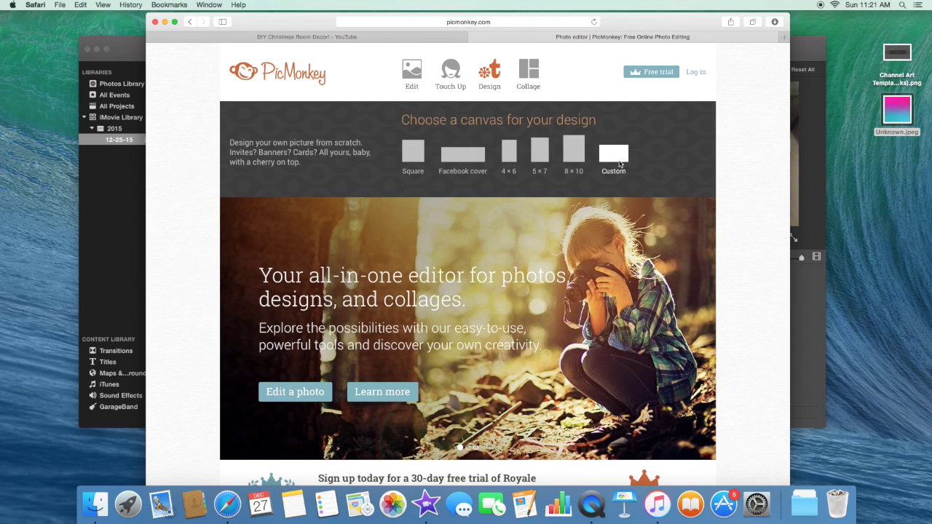
click(619, 165)
drag(421, 145, 397, 146)
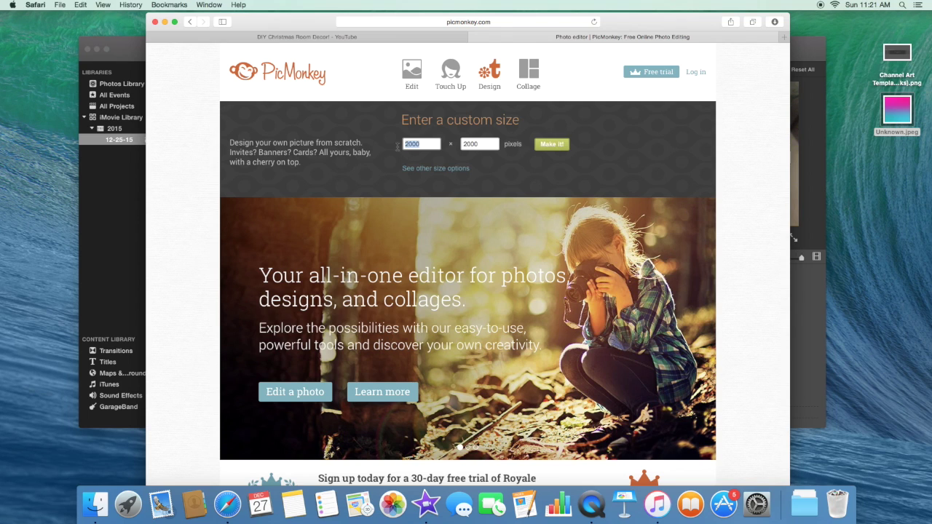
text(128)
key(Tab)
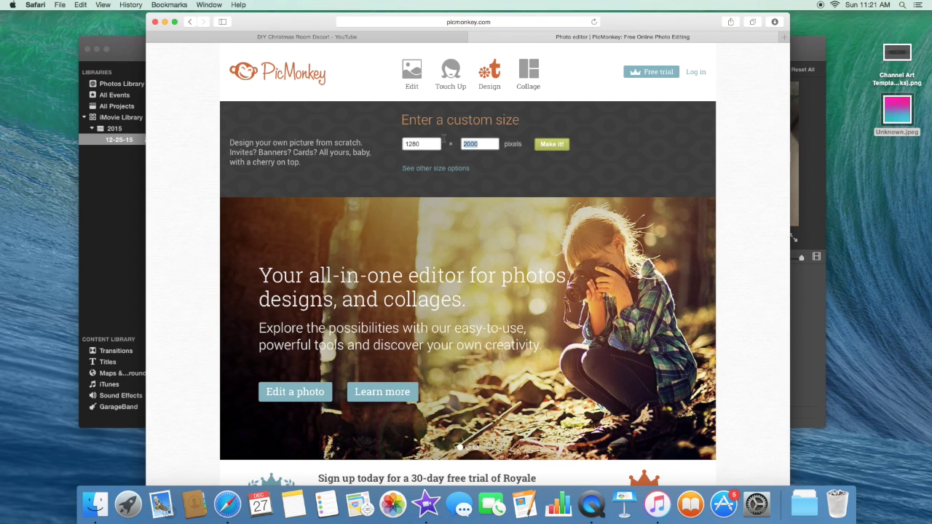
text(7)
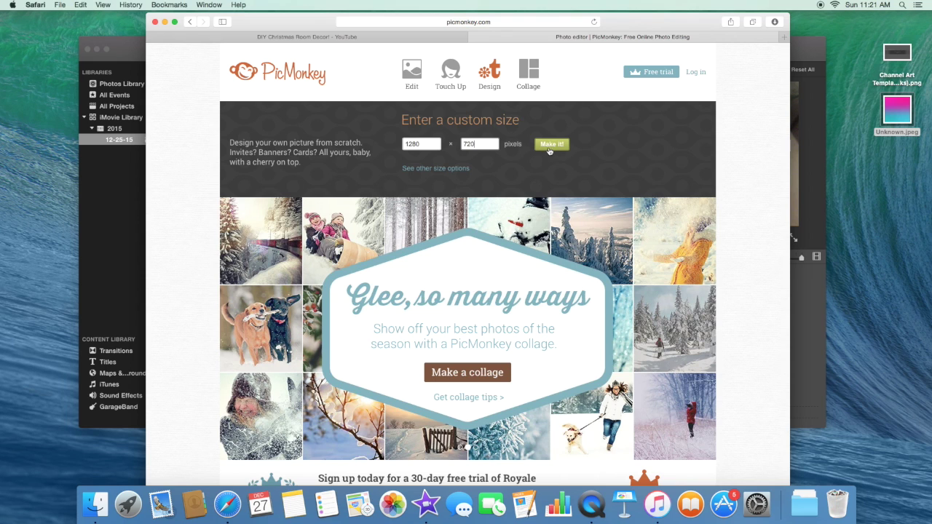
click(549, 148)
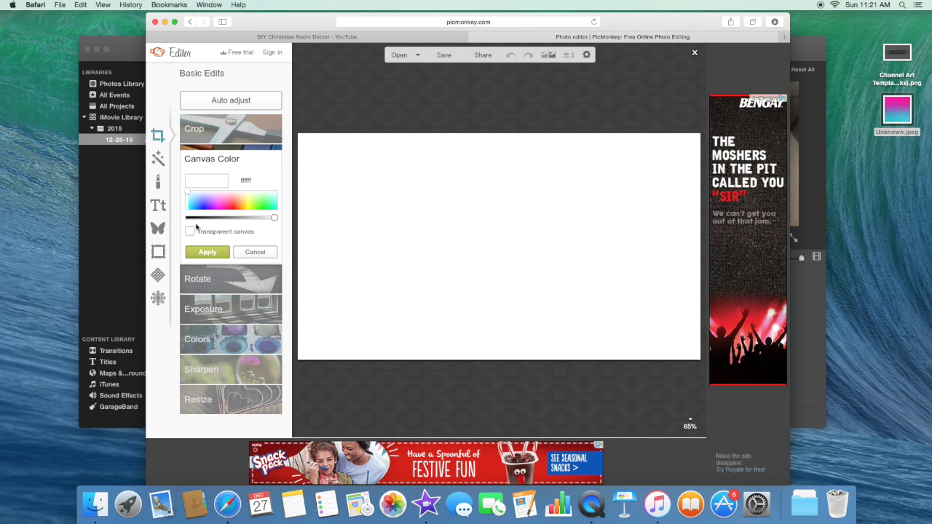
click(444, 55)
- Save the canvas as 'white' JPEG into Documents, then minimize Safari to show iMovie
click(199, 116)
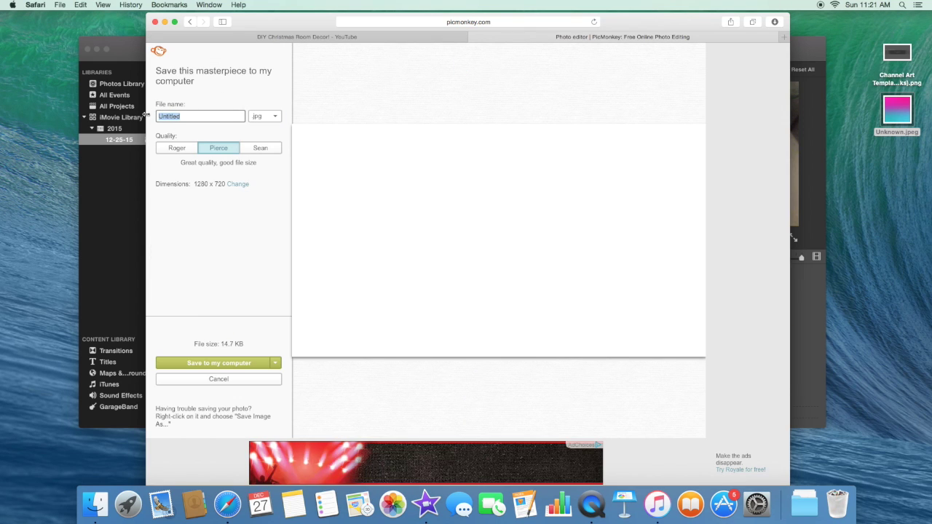
key(BackSpace)
text(white)
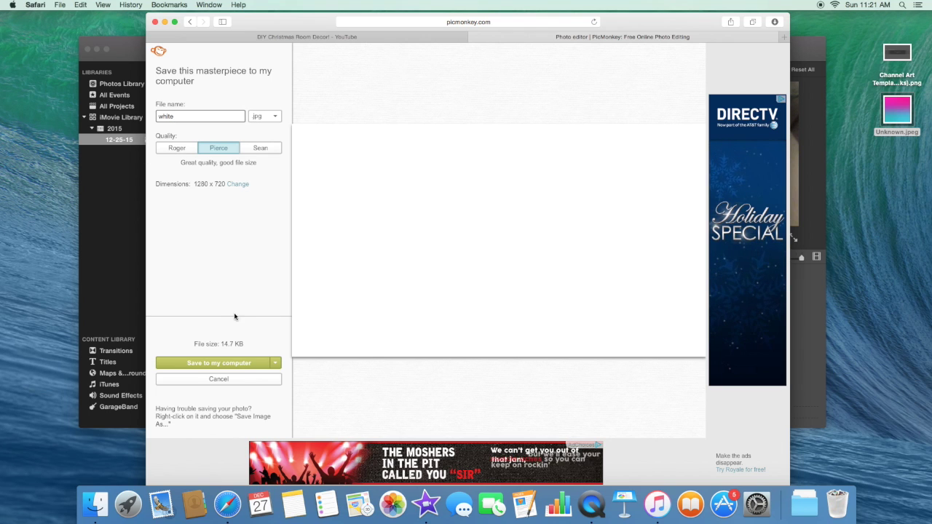
click(256, 367)
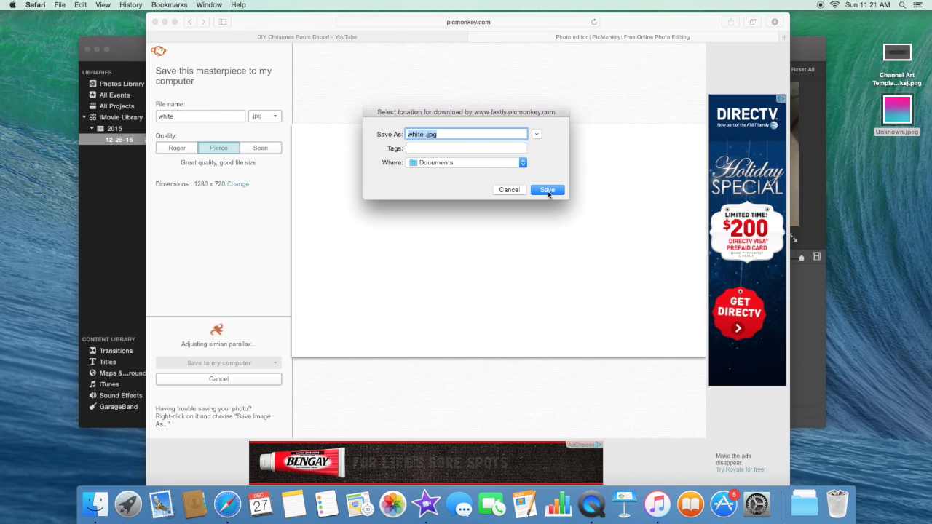
click(548, 190)
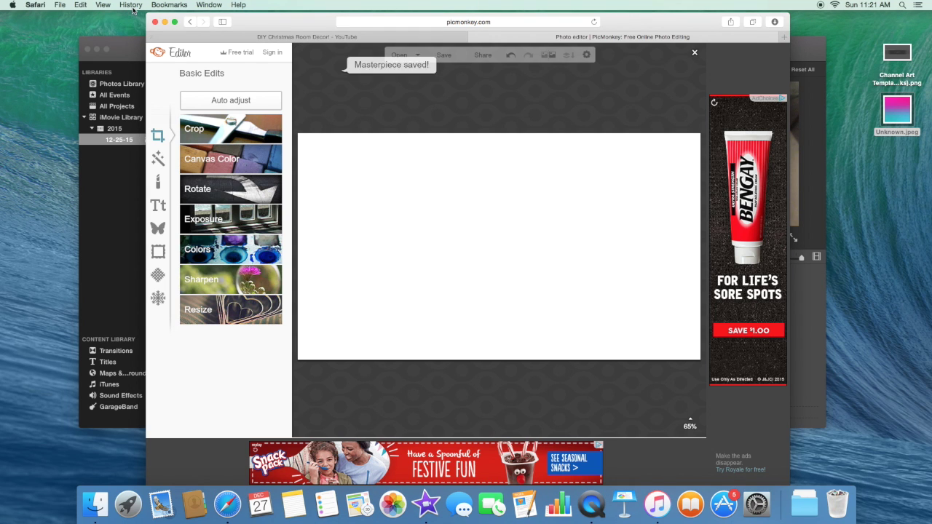
click(165, 22)
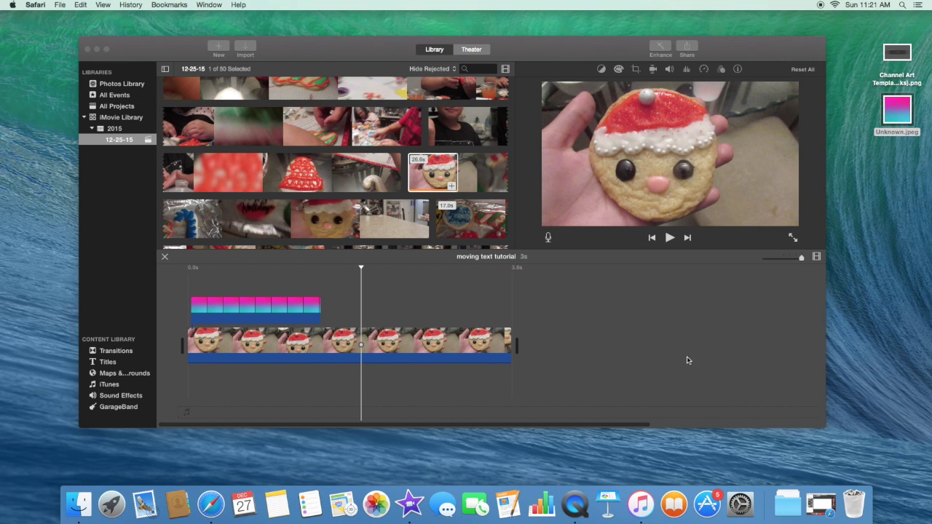
- Find white.jpg in Finder's Documents and drag it onto the timeline after the gradient overlay
click(76, 502)
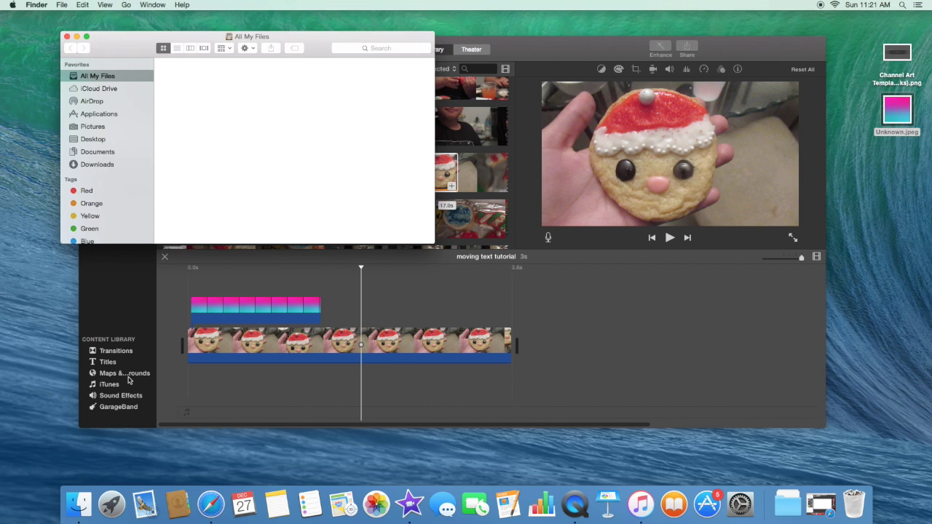
scroll(220, 169, down, 2)
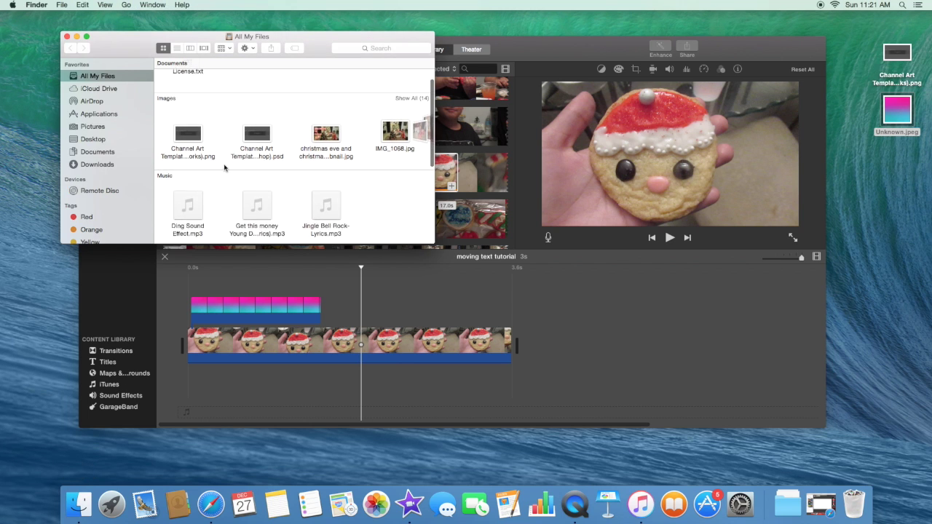
click(339, 50)
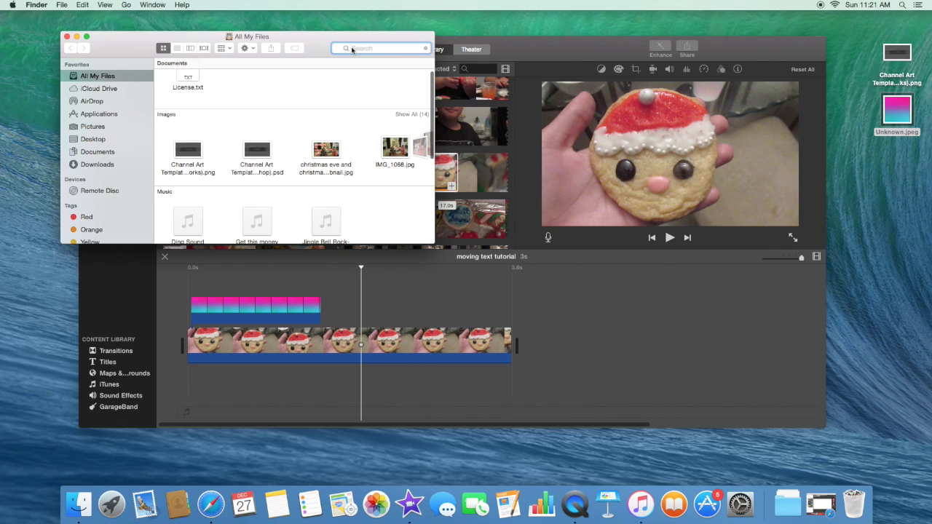
text(whit)
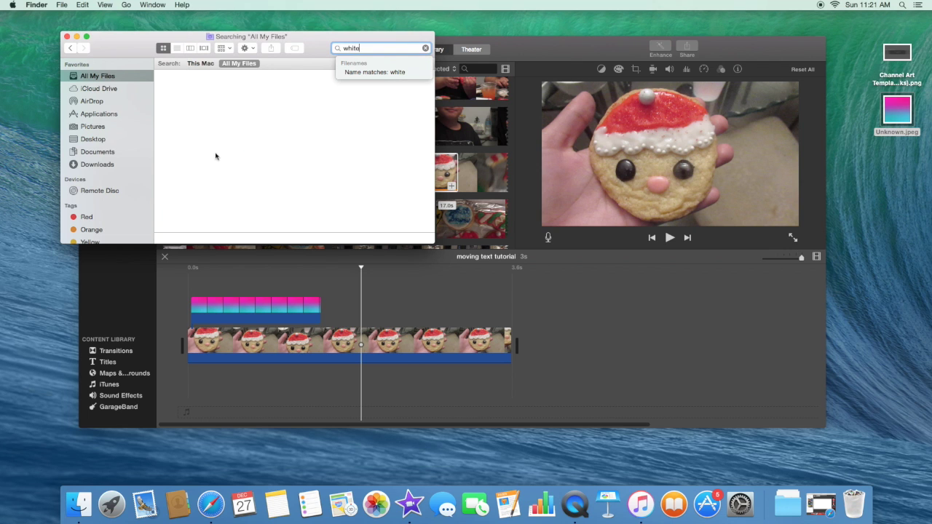
text(e)
click(103, 152)
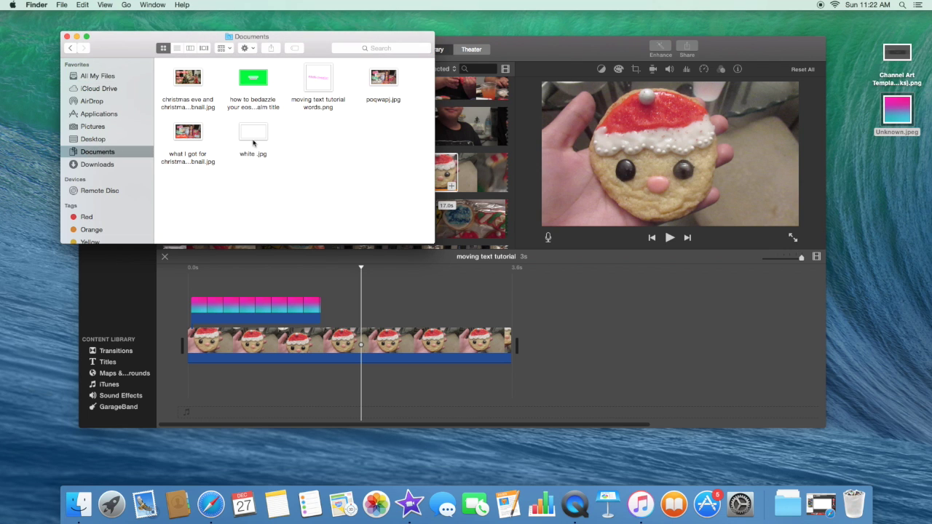
drag(253, 143, 322, 313)
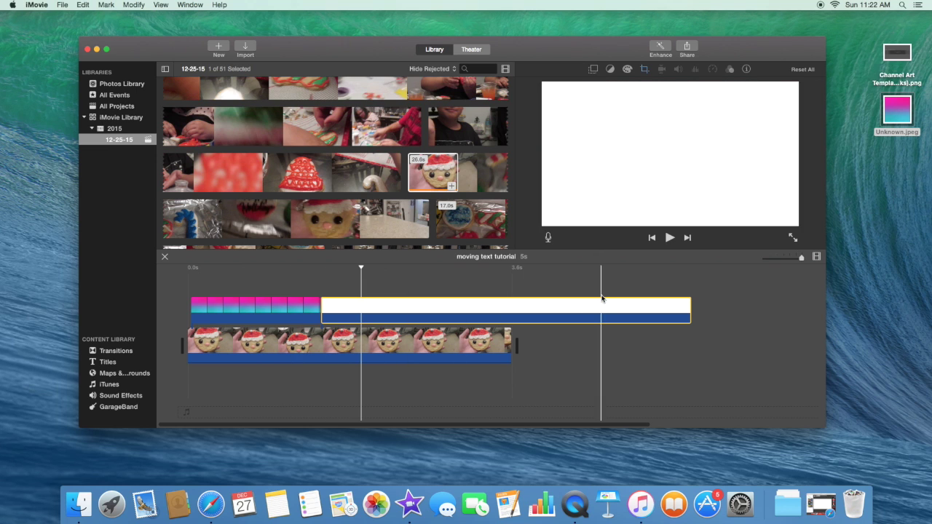
- Preview the overlays, then set the white clip's crop style to Fill
click(574, 295)
key(space)
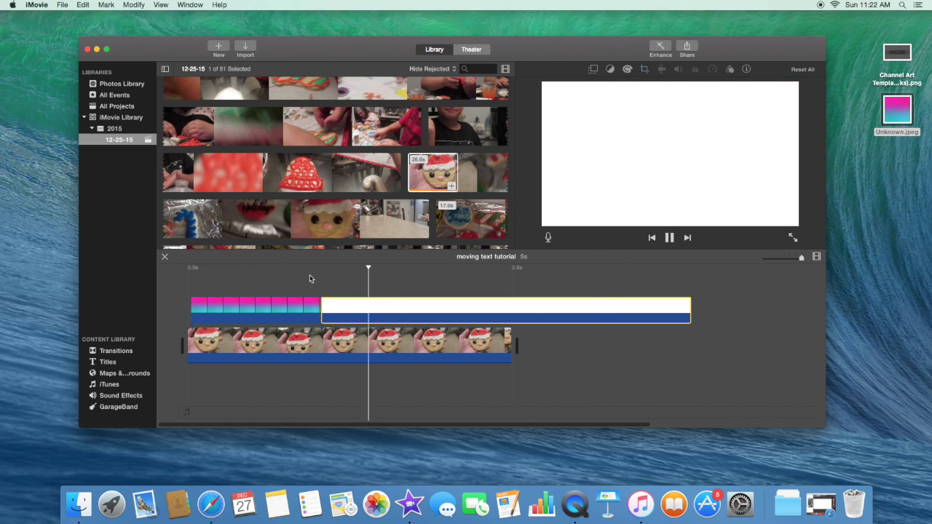
click(363, 315)
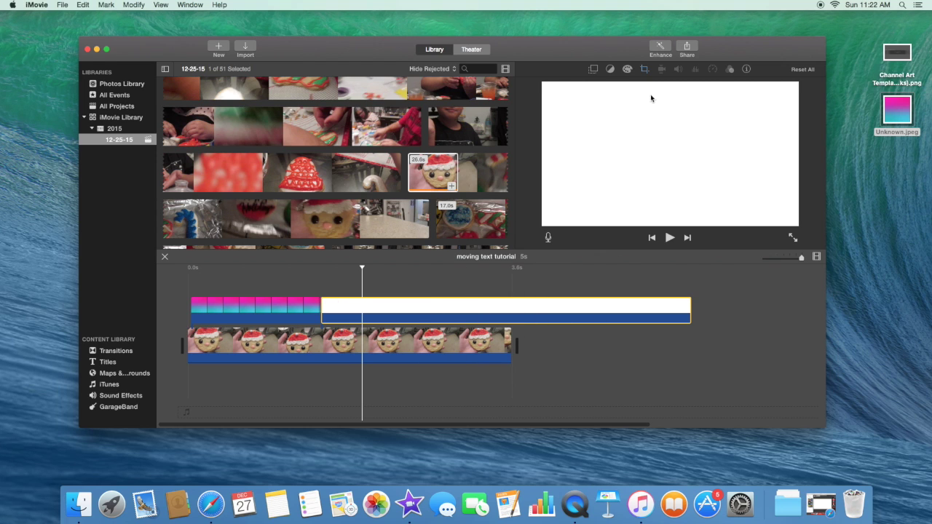
click(645, 71)
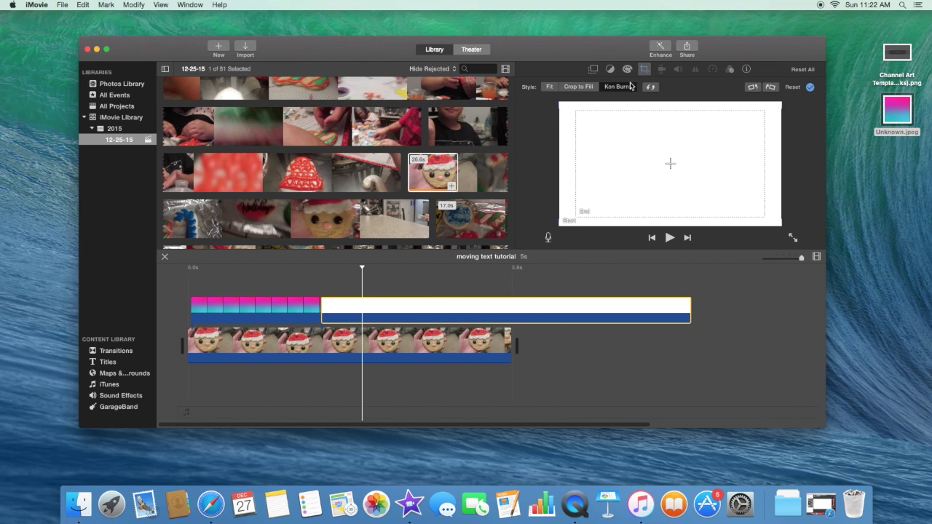
click(580, 87)
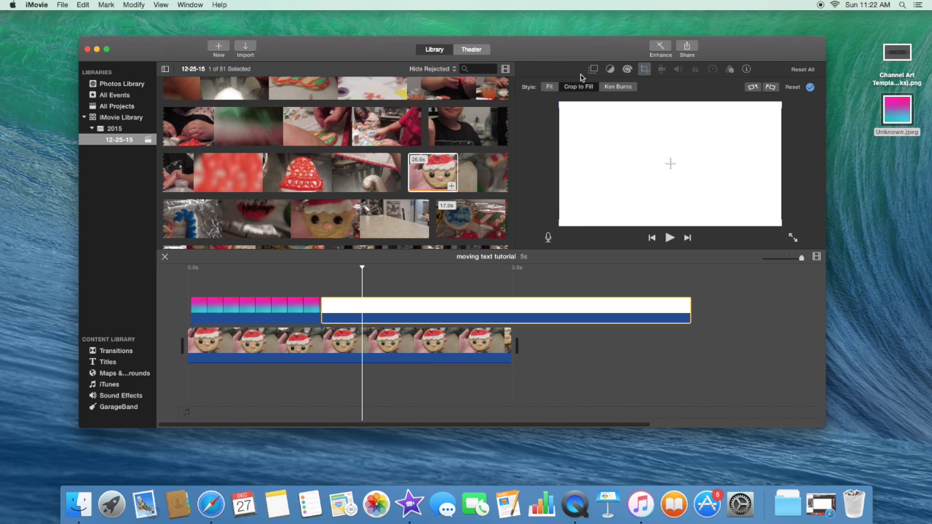
- Make the white clip a lower-opacity Cutaway and trim it to end with the cookie video
click(592, 70)
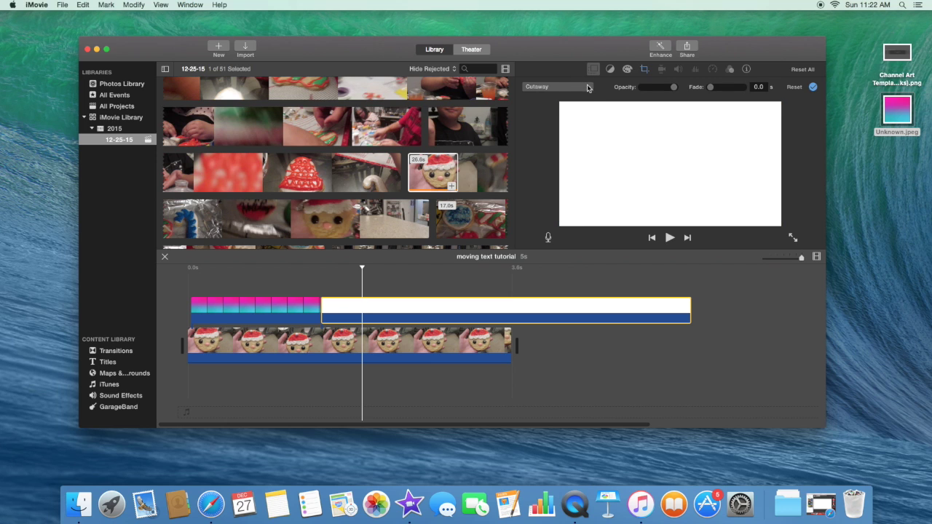
click(588, 87)
click(589, 87)
drag(674, 88, 655, 89)
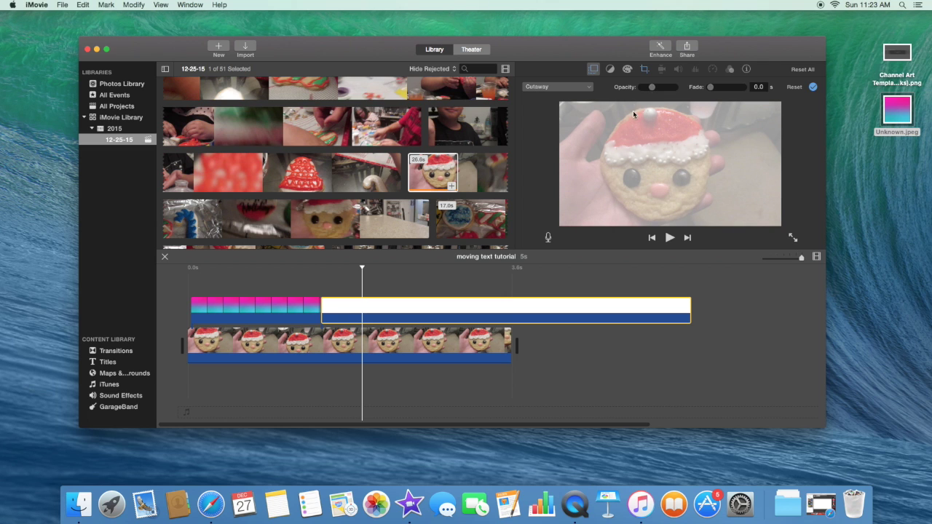
click(512, 306)
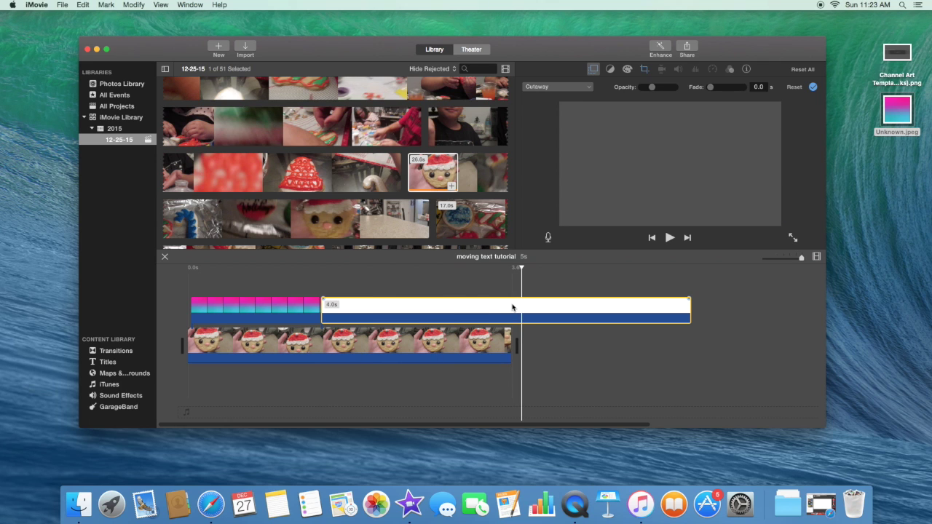
key(alt+slash)
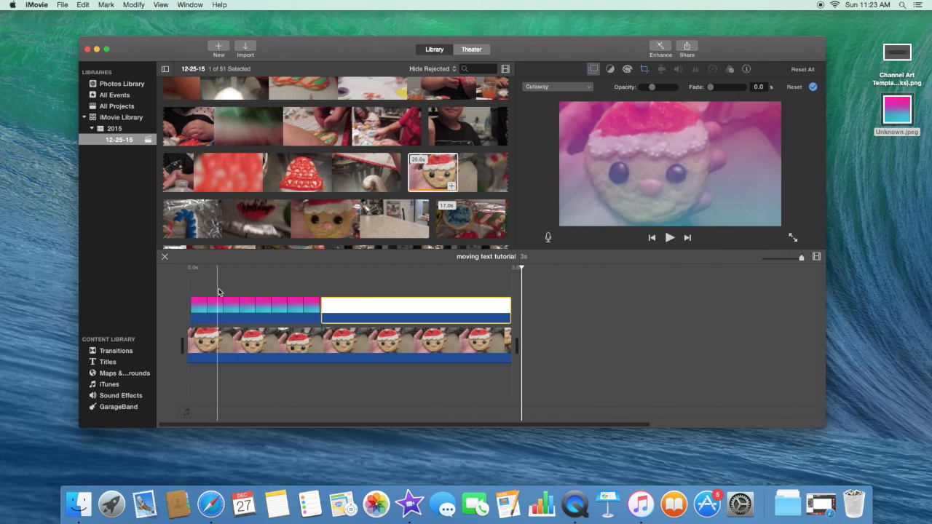
key(space)
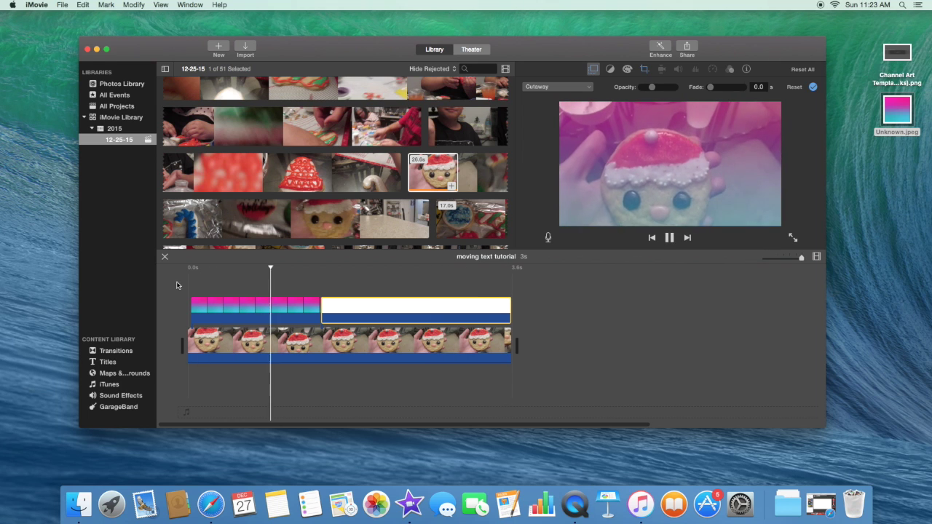
key(space)
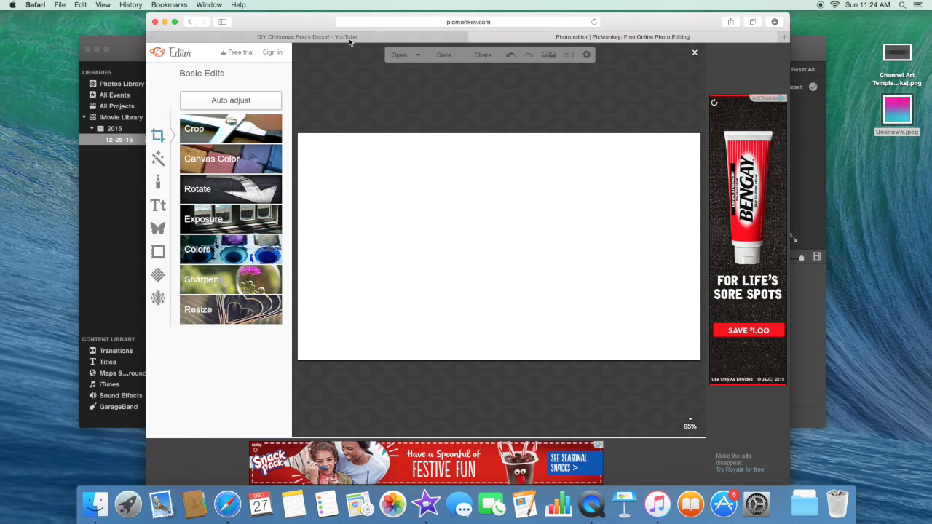
click(349, 38)
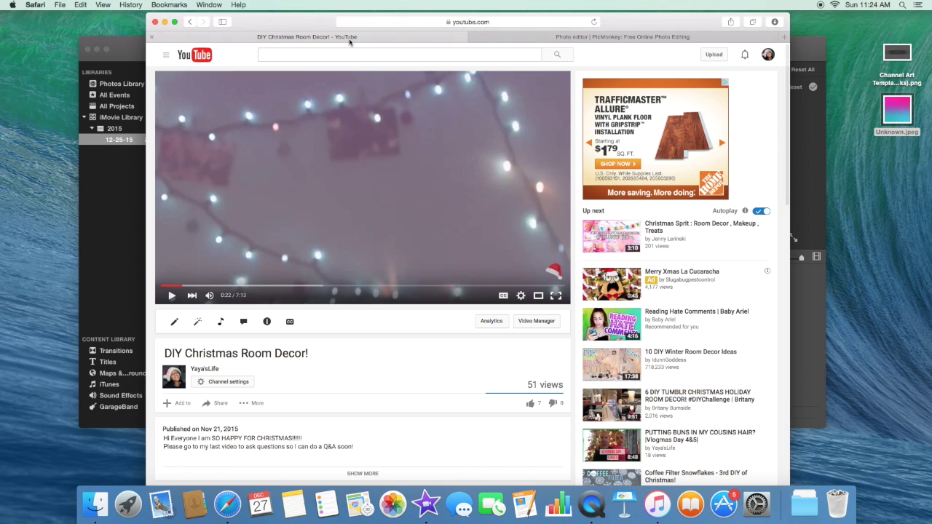
click(165, 23)
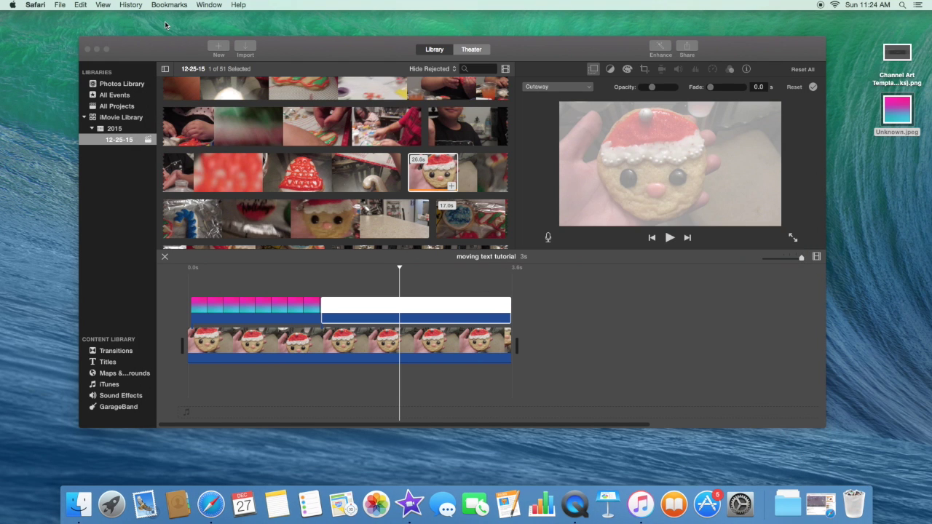